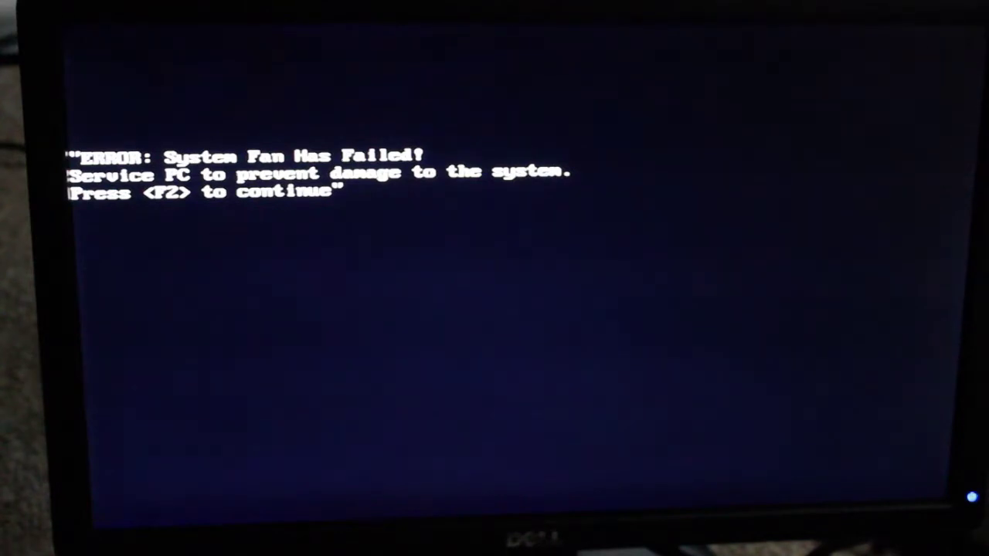
Continue past the system fan error and the hard disk failure warning with F2
key("F2")
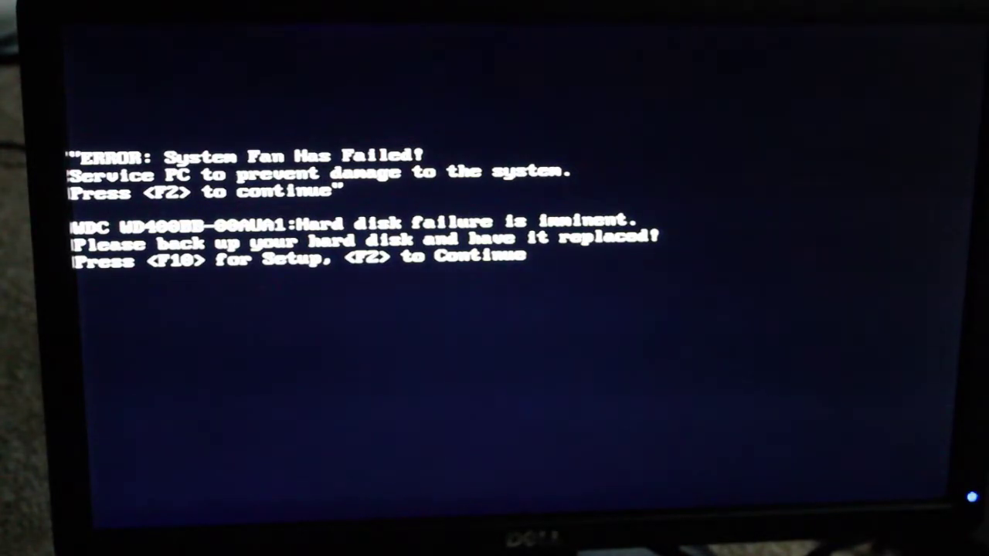
key("F2")
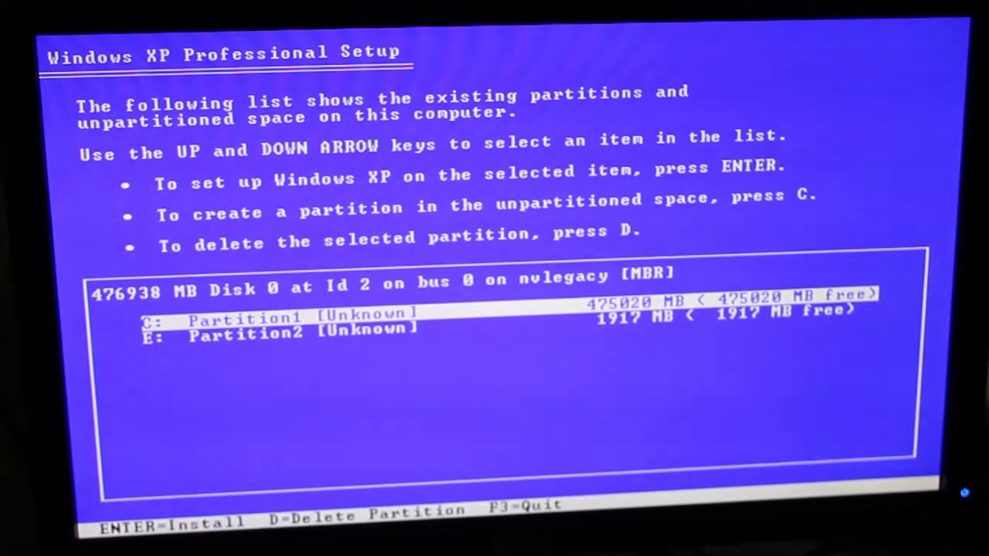
Delete the two unknown partitions, Partition2 and Partition1
key("Down")
key("d")
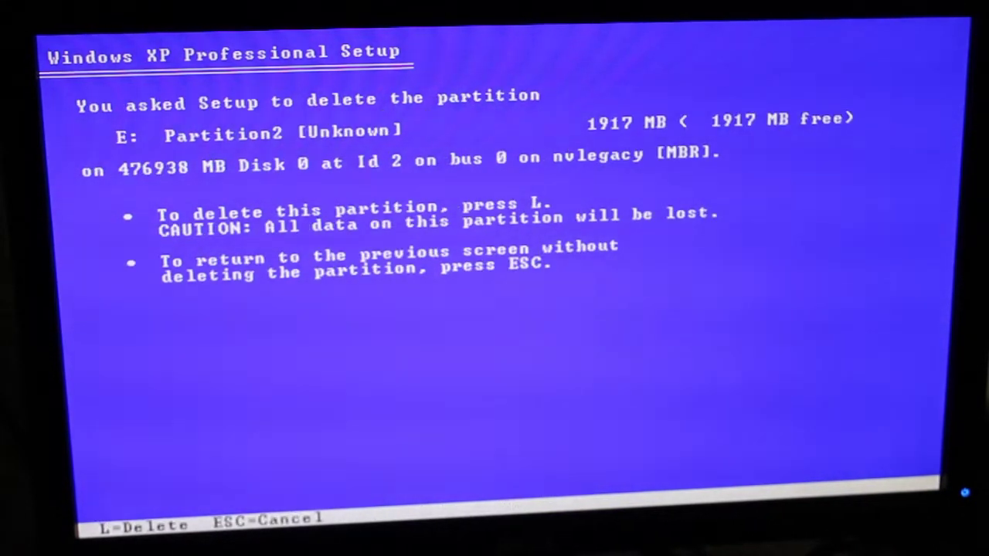
key("l")
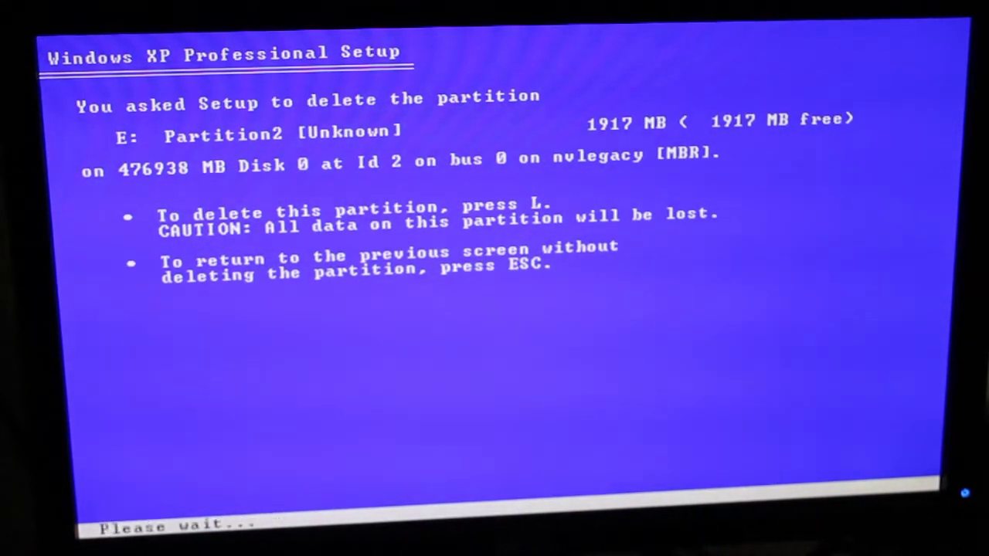
key("d")
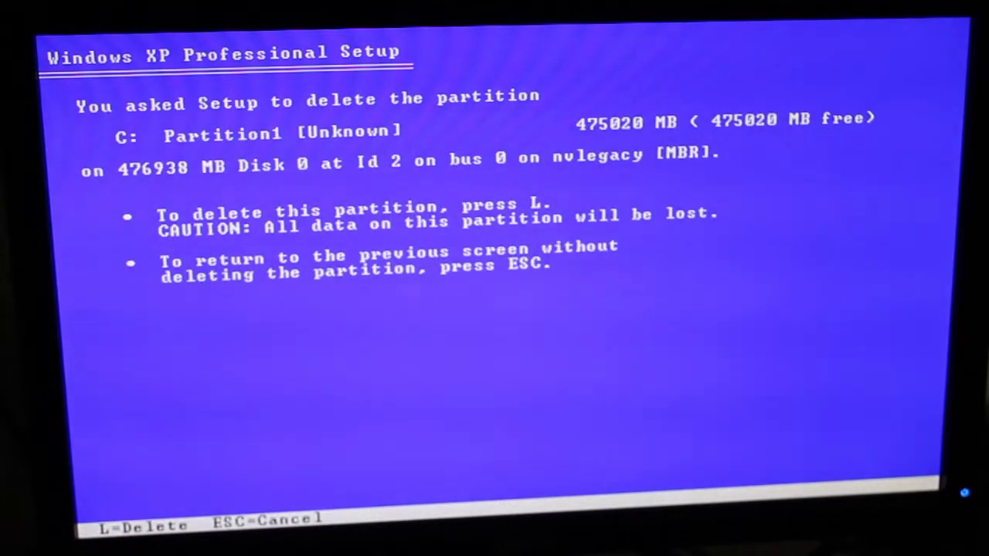
key("l")
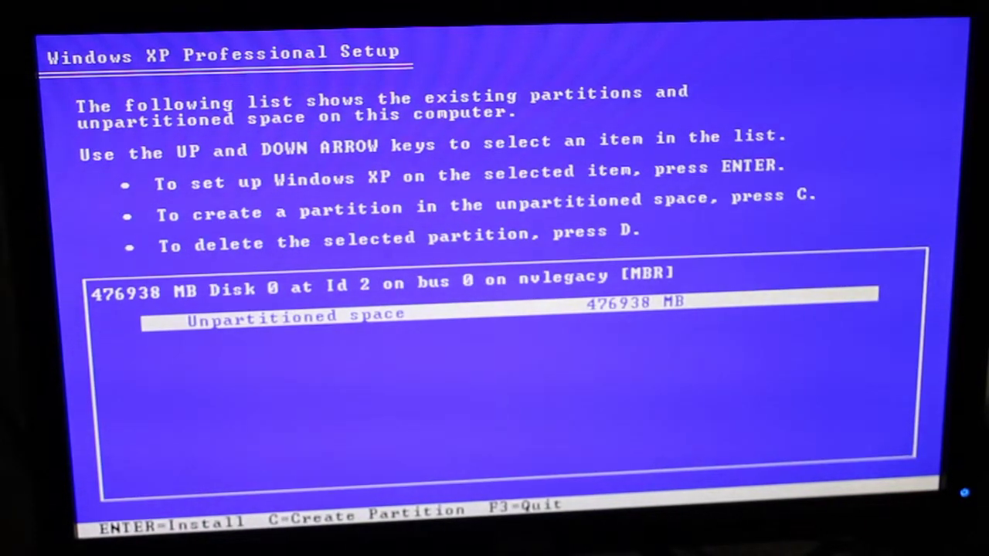
Create a new maximum-size 476,930 MB C: partition in the unpartitioned space
key("c")
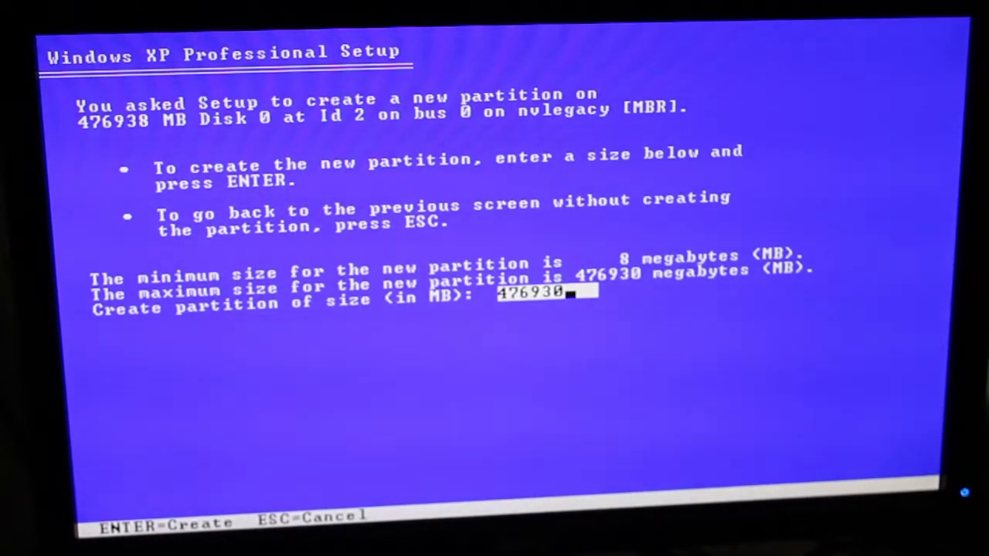
key("Return")
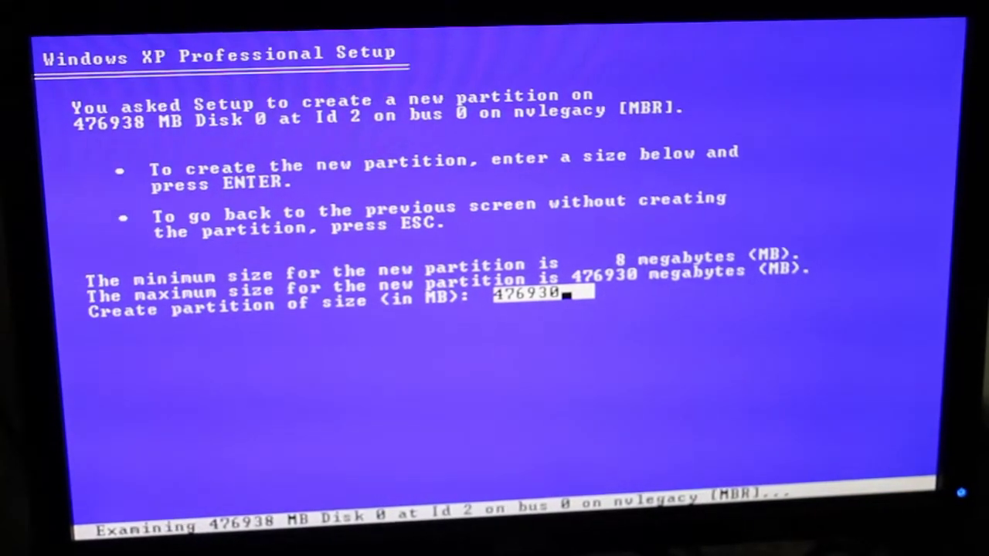
key("Return")
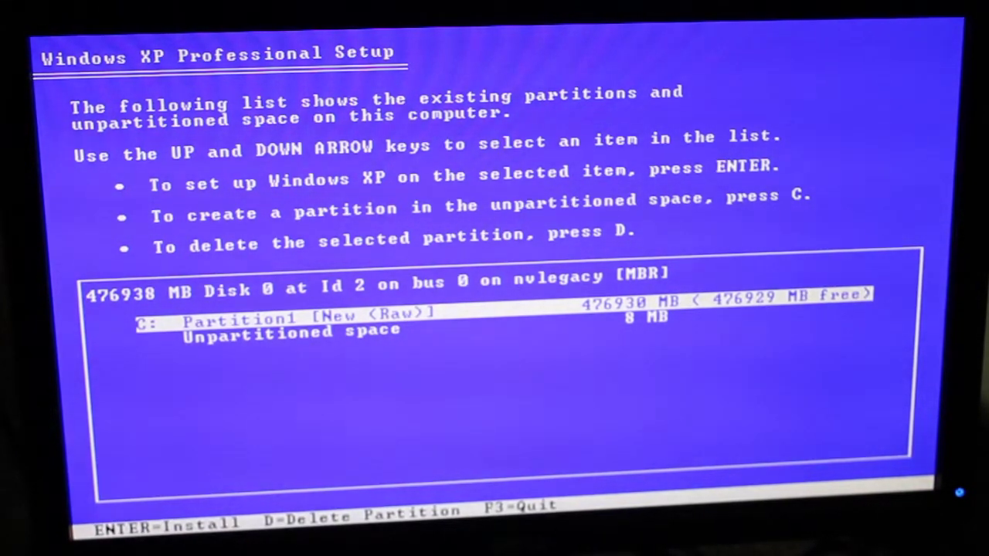
Choose the new C: partition for installation and start formatting it
key("Return")
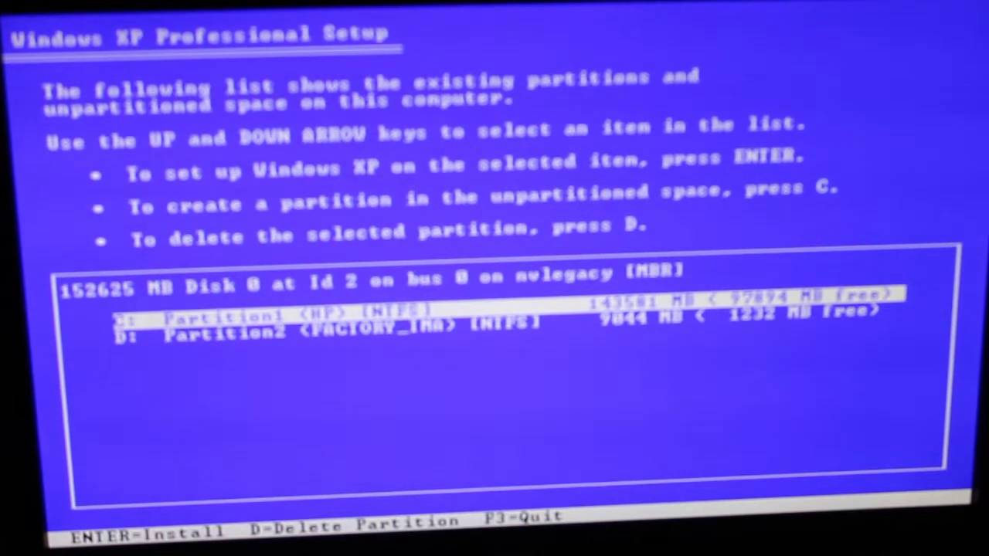
Install on C: Partition1 with a quick NTFS format and confirm formatting the drive
key("Return")
key("Up")
key("Up")
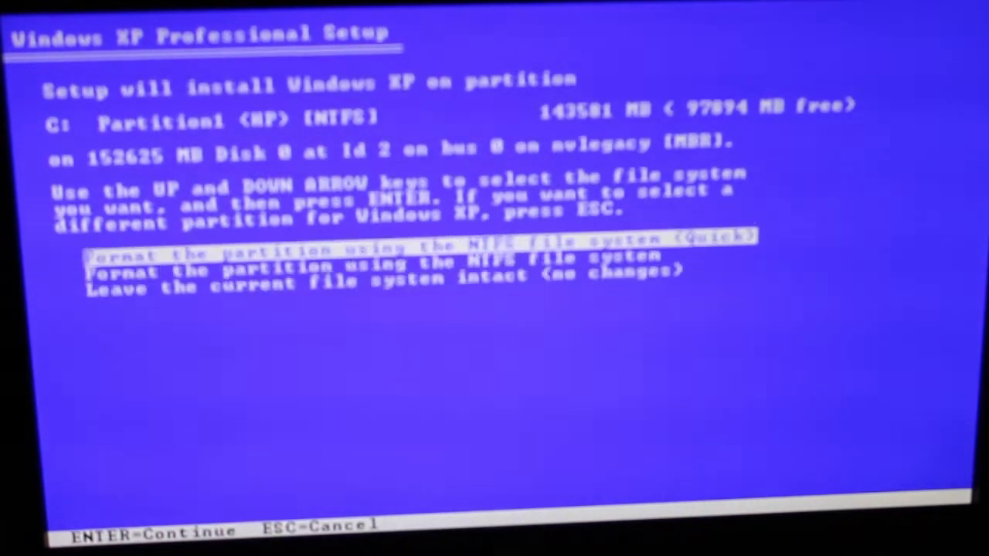
key("Return")
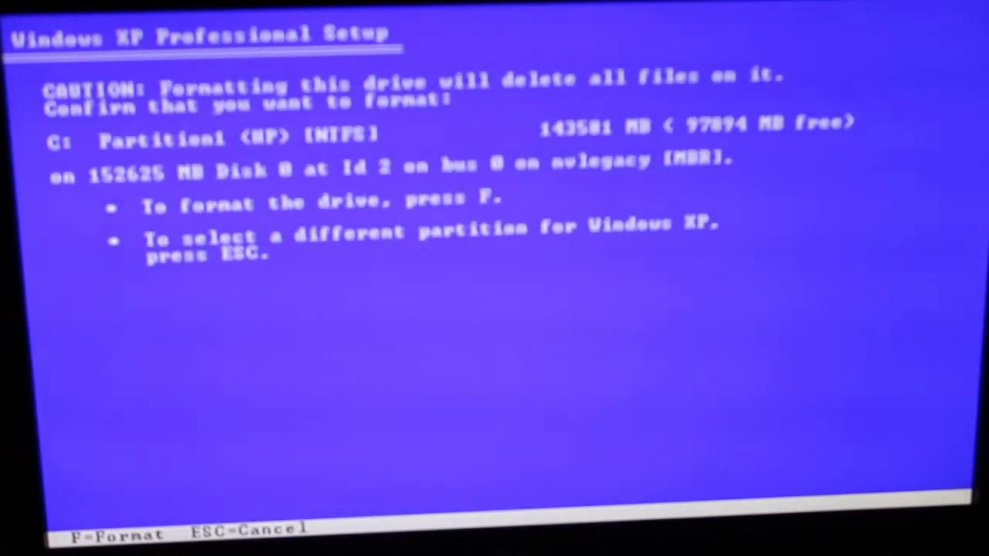
key("f")
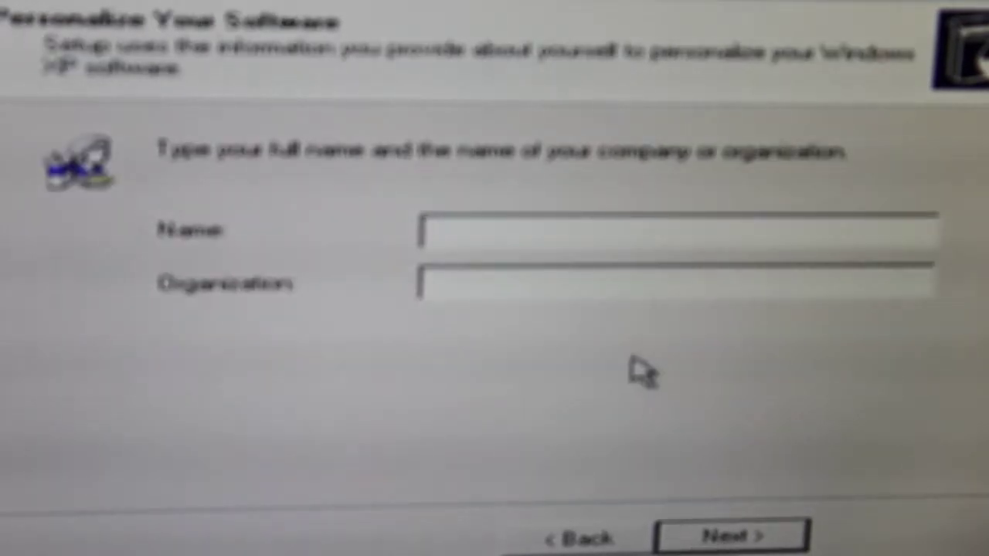
type("hai")
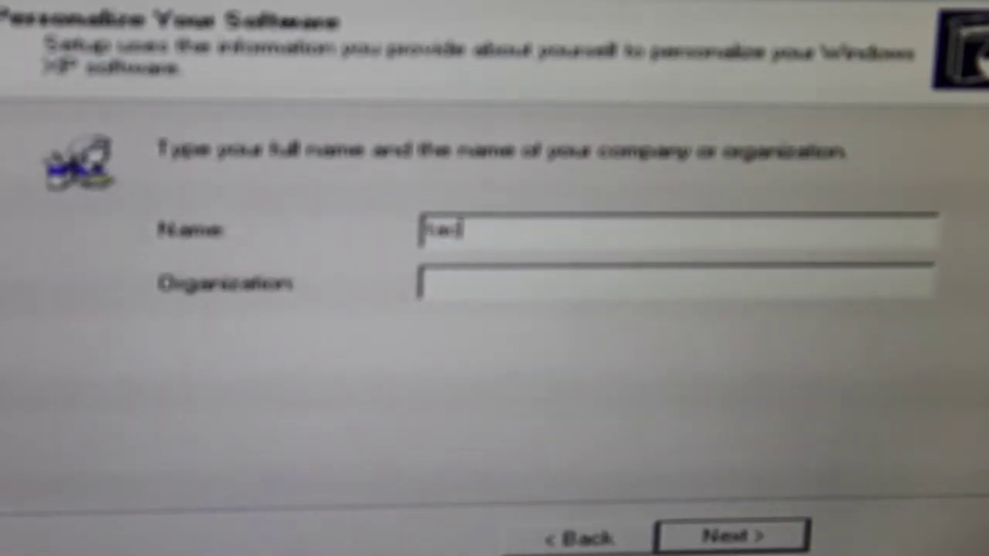
type("o")
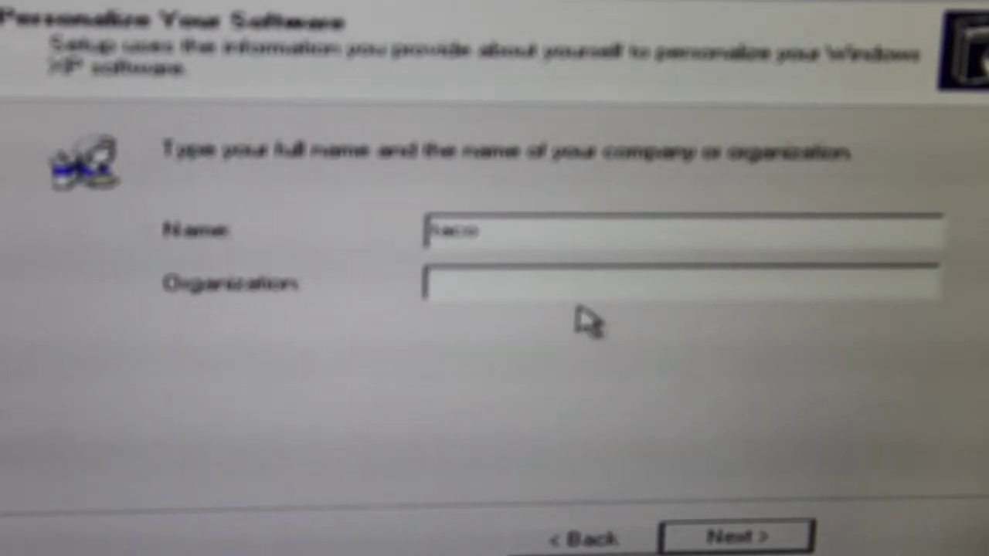
type("fco")
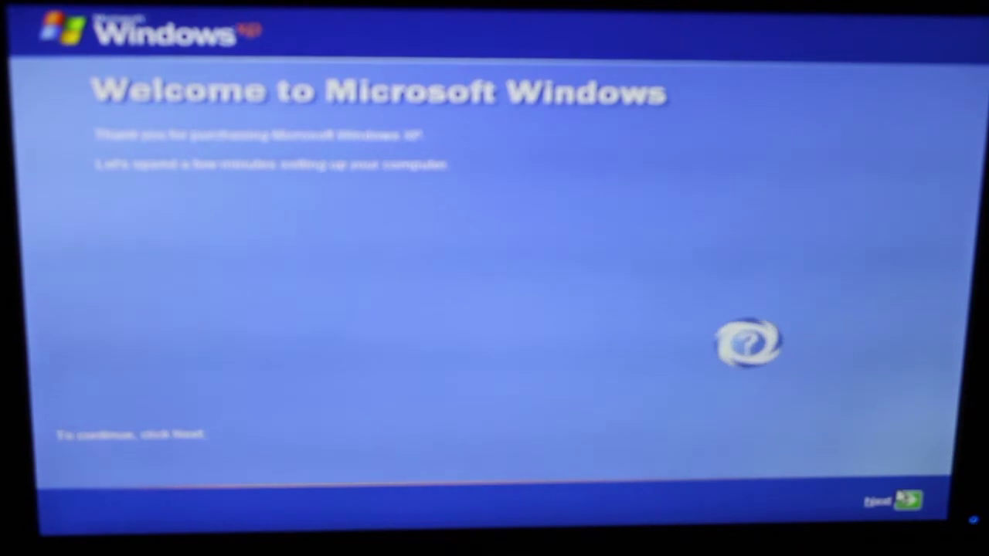
Move past the Welcome screen and the Automatic Updates page
left_click(905, 499)
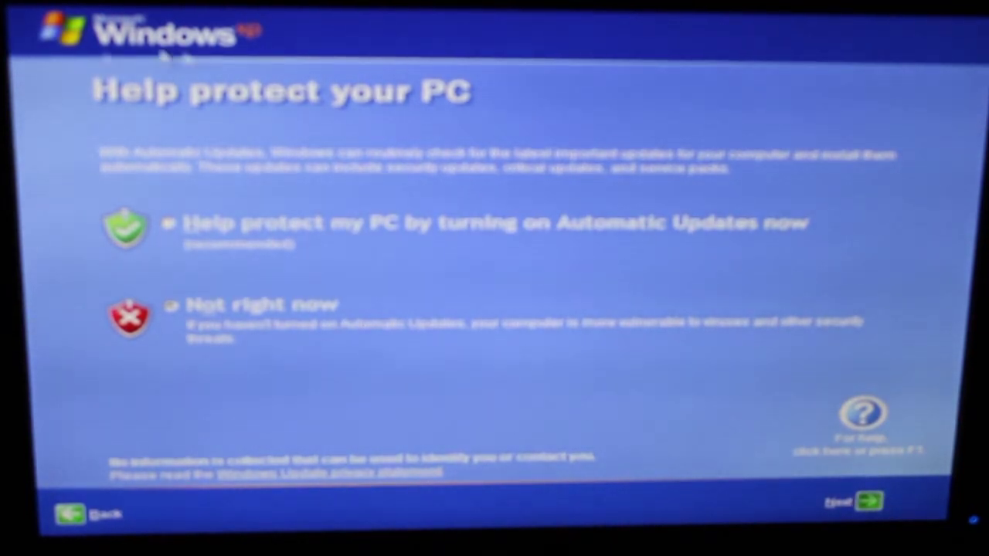
key("alt+n")
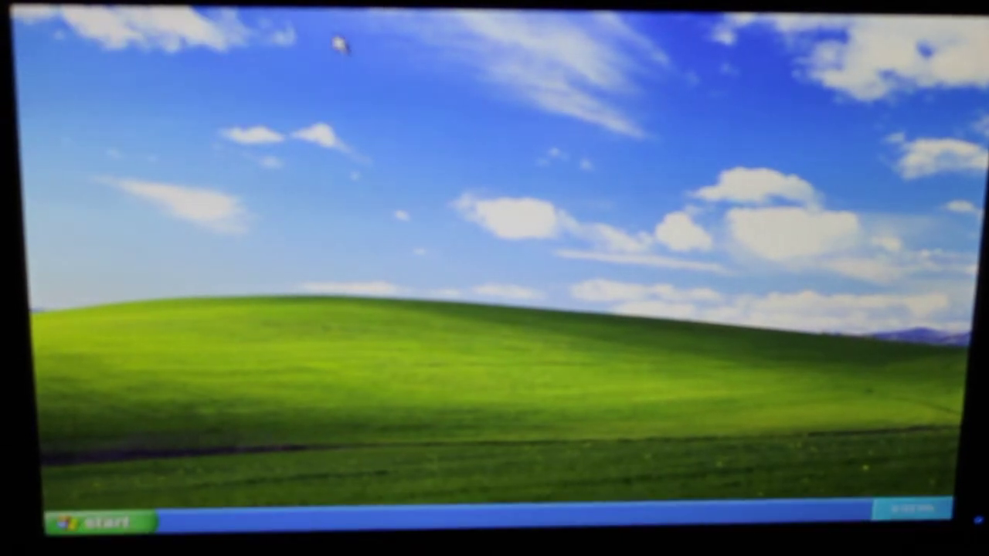
Dismiss the security and tour balloons, open the Start menu, and right-click My Computer
left_click(85, 524)
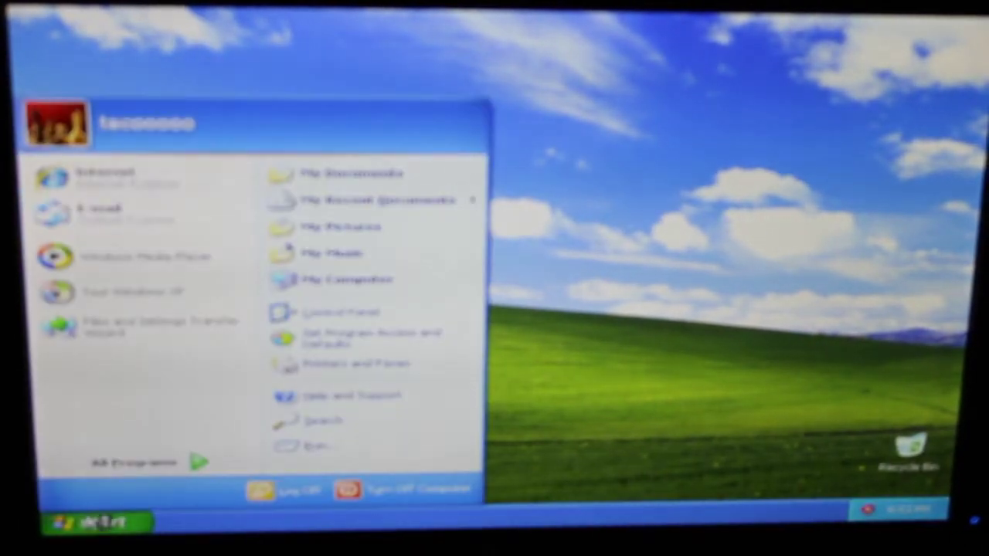
left_click(62, 340)
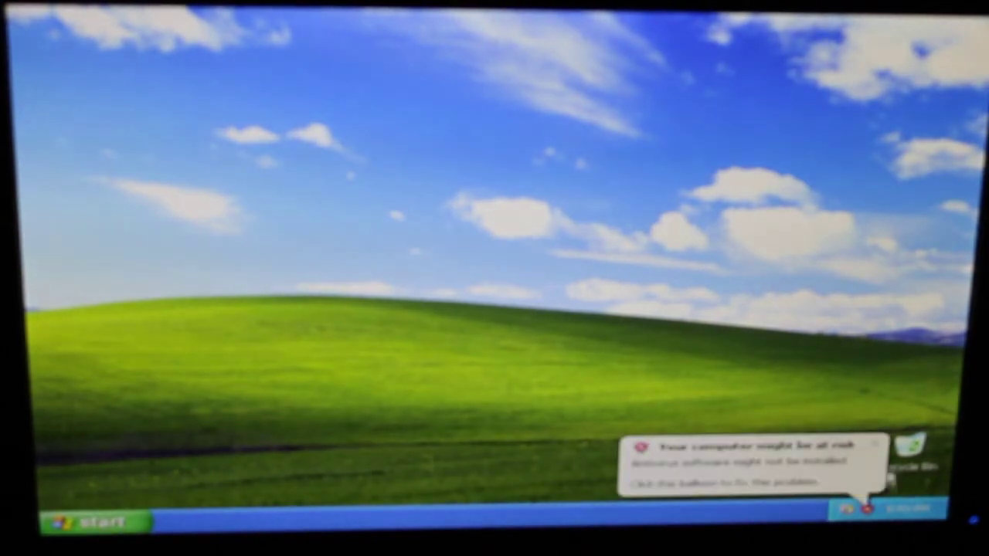
left_click(879, 452)
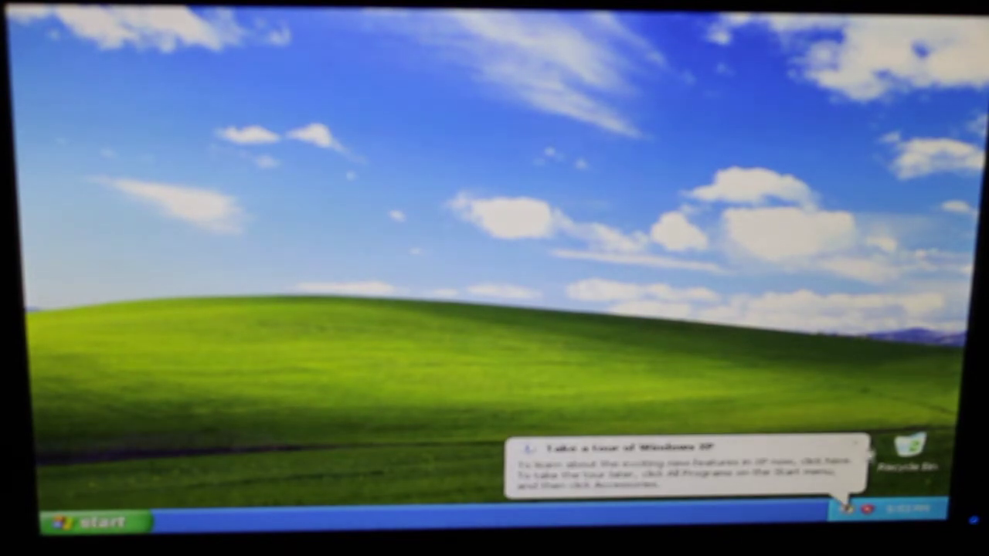
left_click(97, 523)
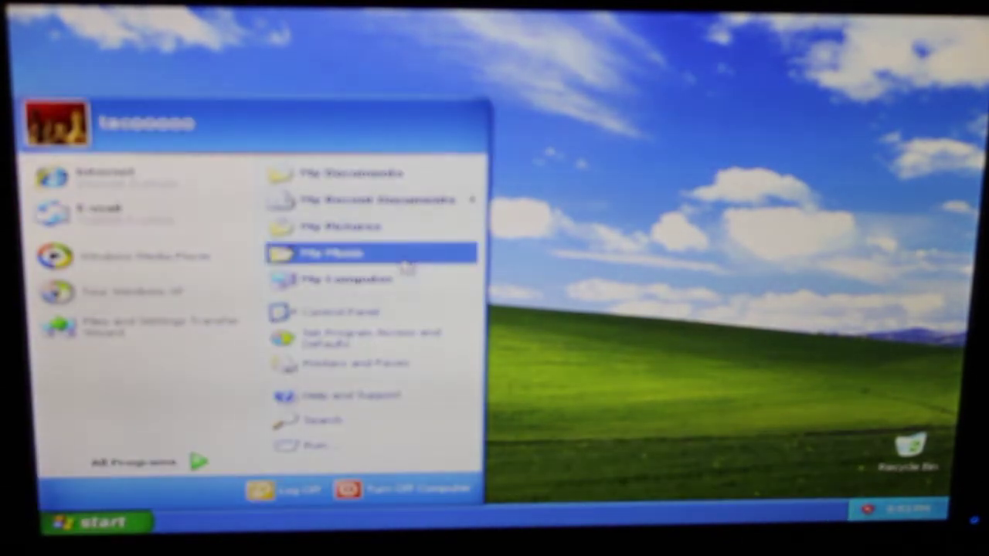
right_click(403, 292)
Review the General details in My Computer's System Properties, then open Device Manager from Hardware
left_click(455, 429)
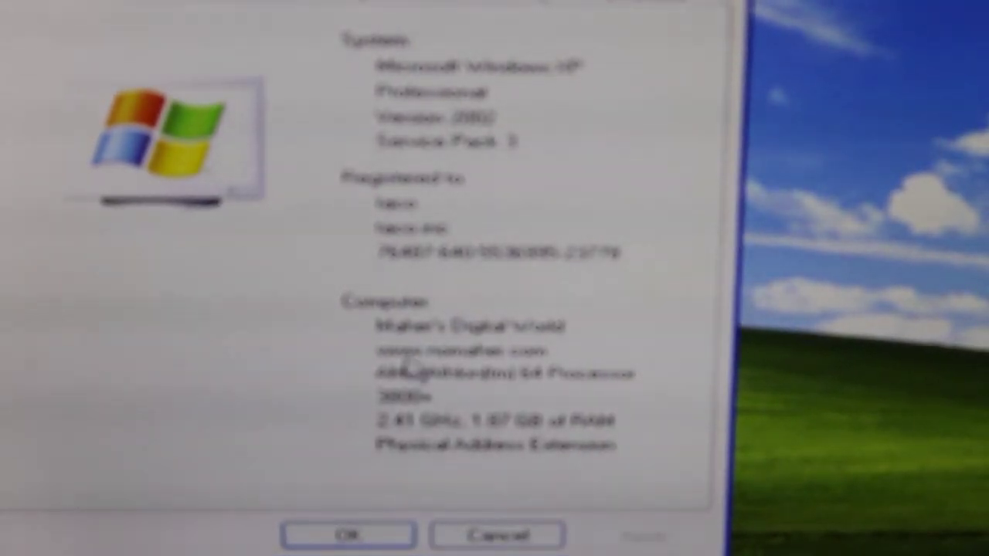
right_click(545, 357)
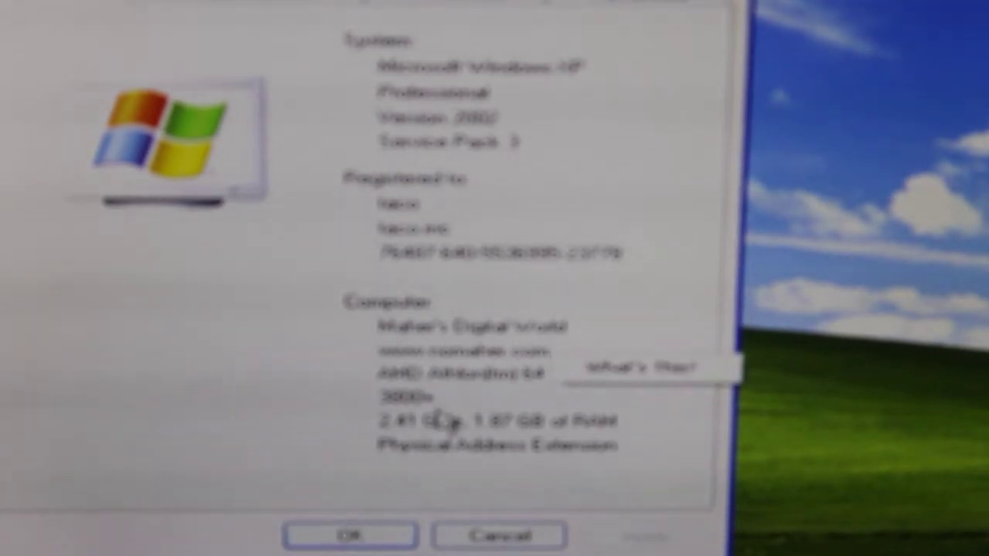
left_click(463, 401)
right_click(440, 372)
left_click(403, 424)
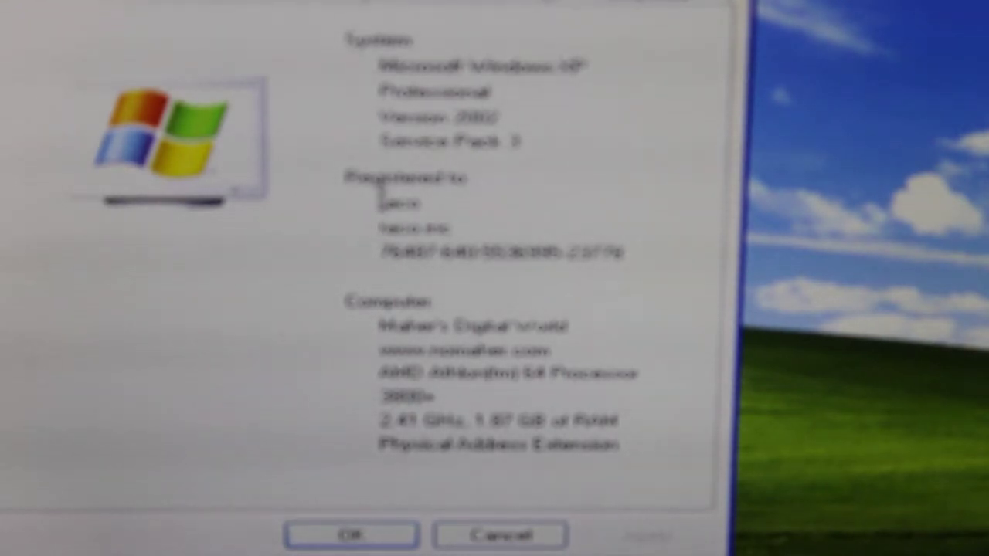
double_click(386, 201)
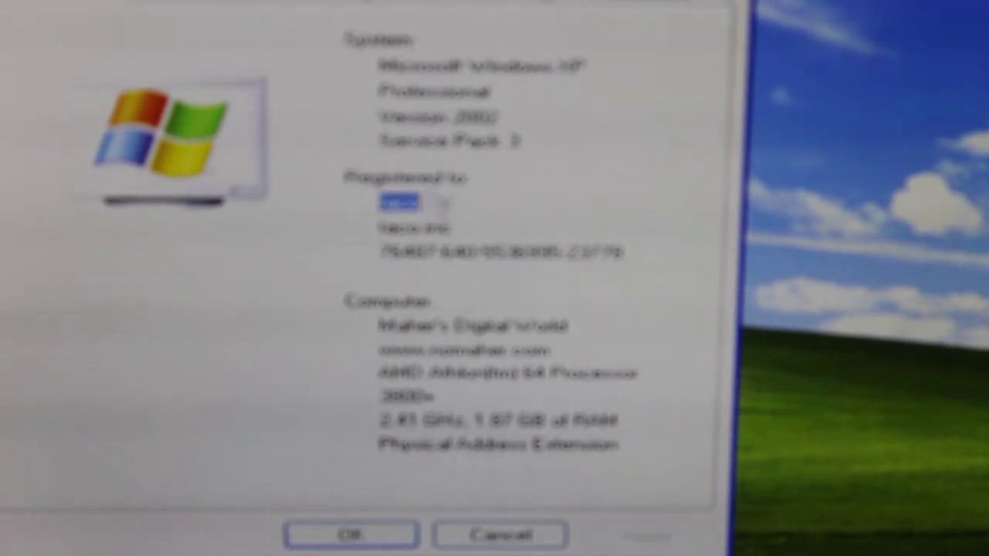
left_click(386, 251)
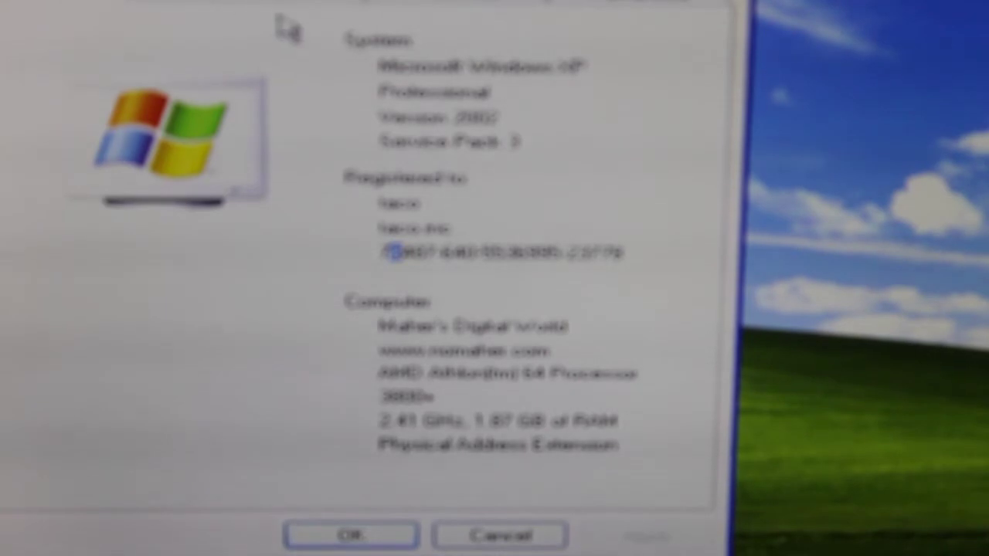
left_click(513, 11)
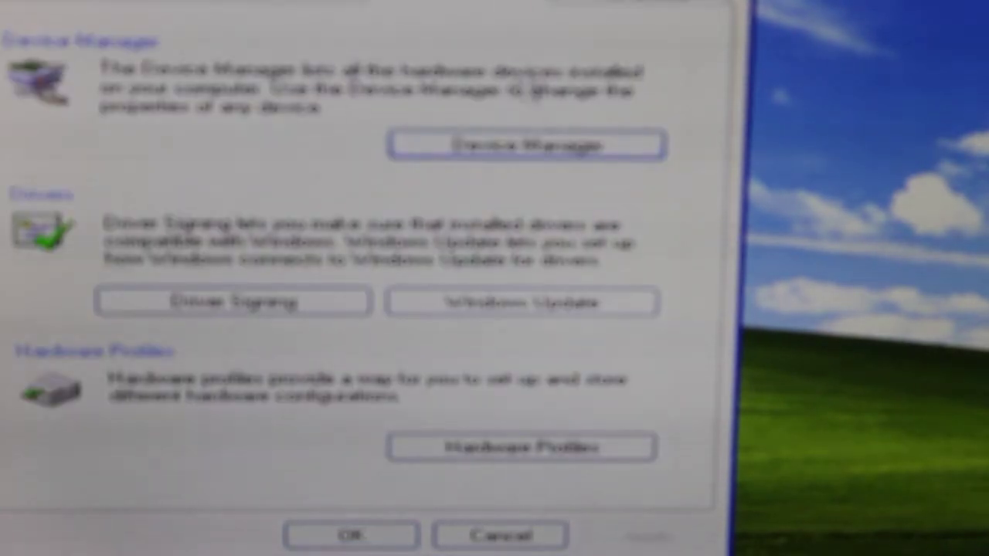
left_click(563, 147)
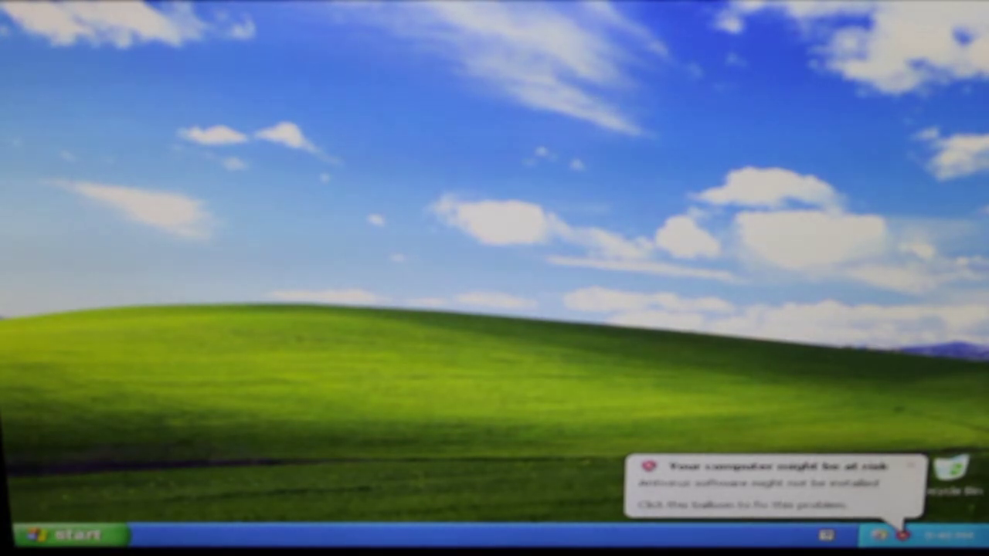
Dismiss the computer-at-risk warning and open the Windows XP Tour from its balloon
left_click(910, 466)
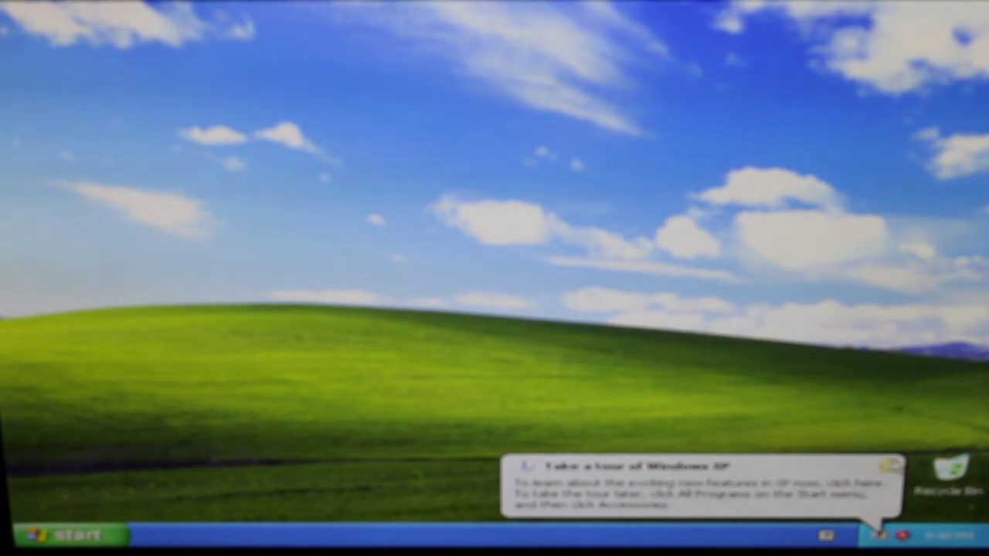
left_click(880, 494)
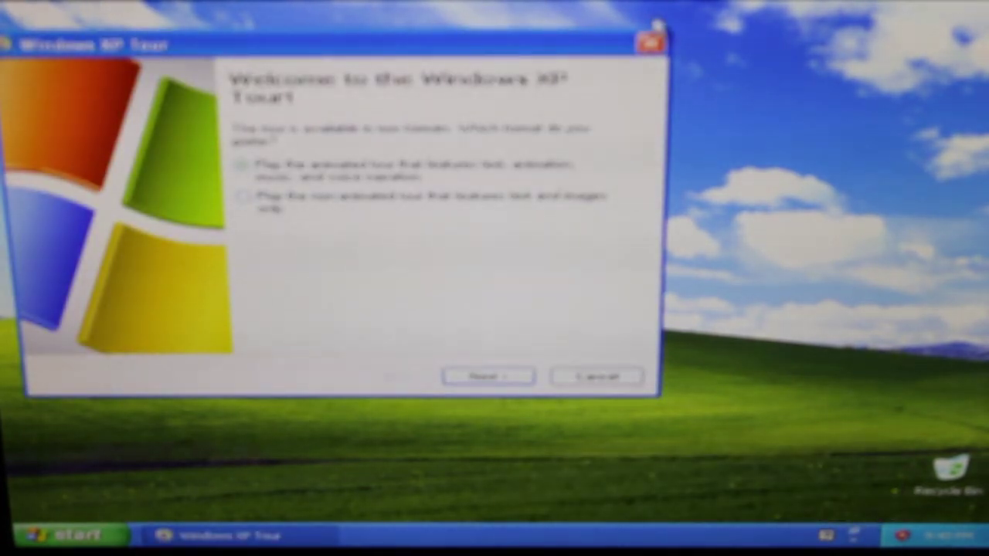
Close the Windows XP Tour window to return to the Bliss desktop
left_click(650, 43)
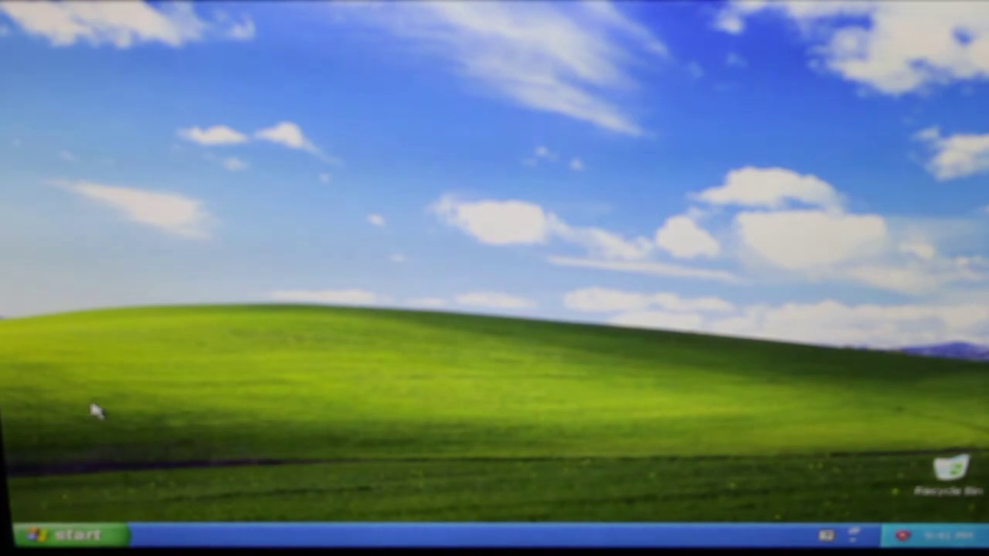
Open and dismiss the Start menu, then the desktop right-click menu
left_click(74, 534)
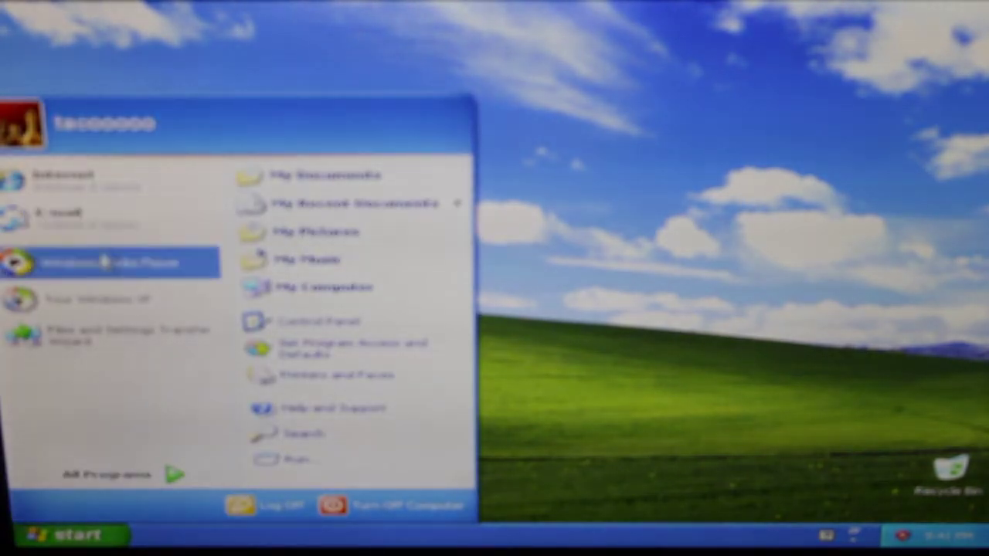
left_click(811, 116)
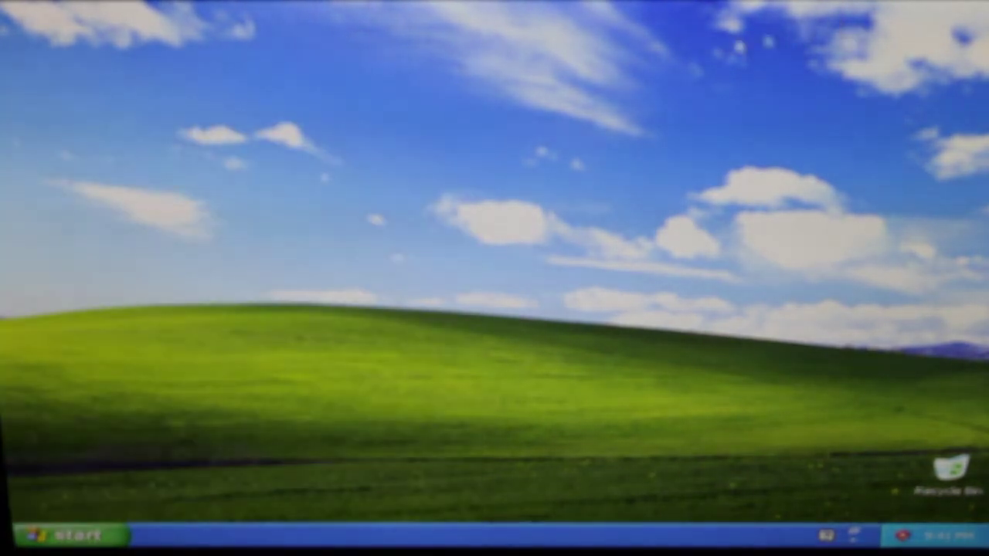
right_click(529, 136)
left_click(502, 131)
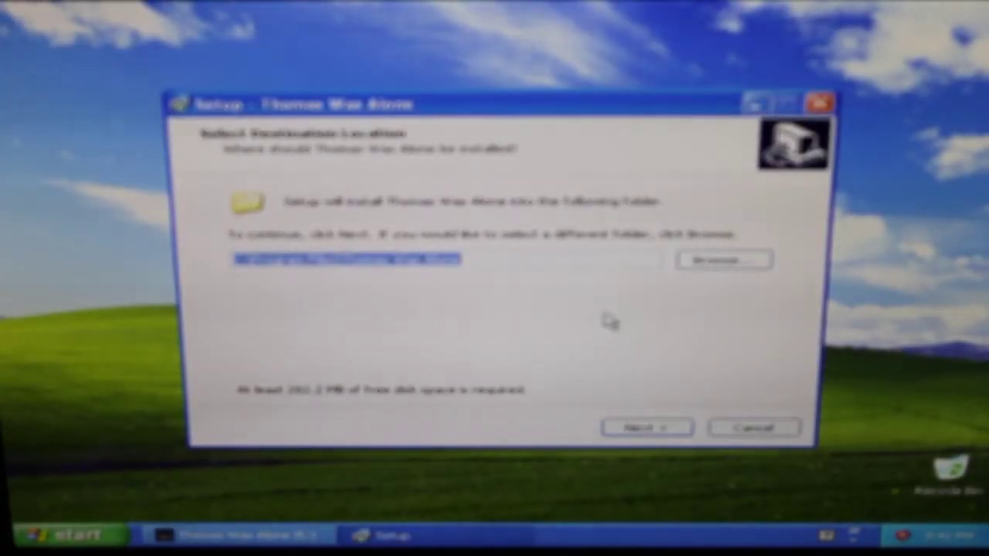
Start installing Thomas Was Alone with default folder and tasks, then move the Setup window
left_click(669, 433)
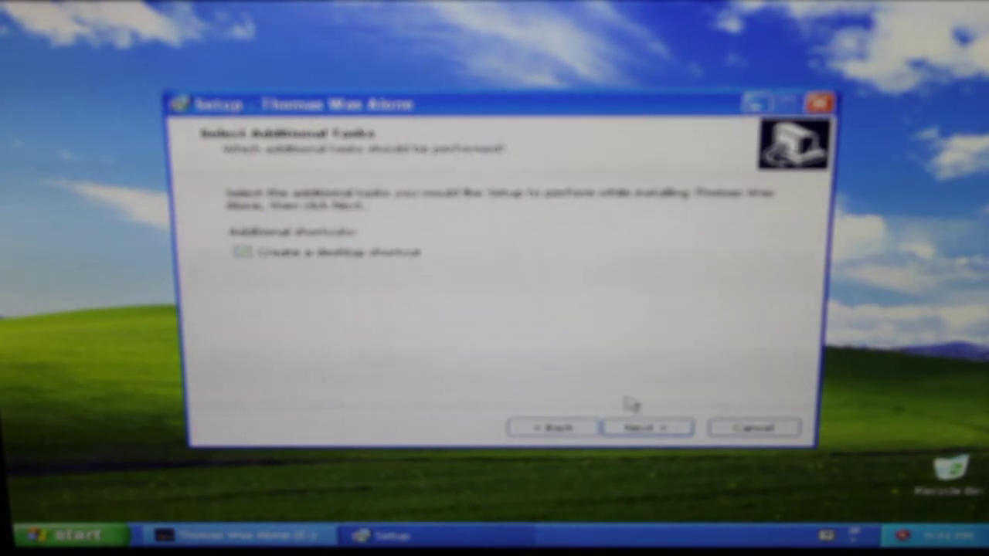
left_click(641, 436)
left_click(641, 433)
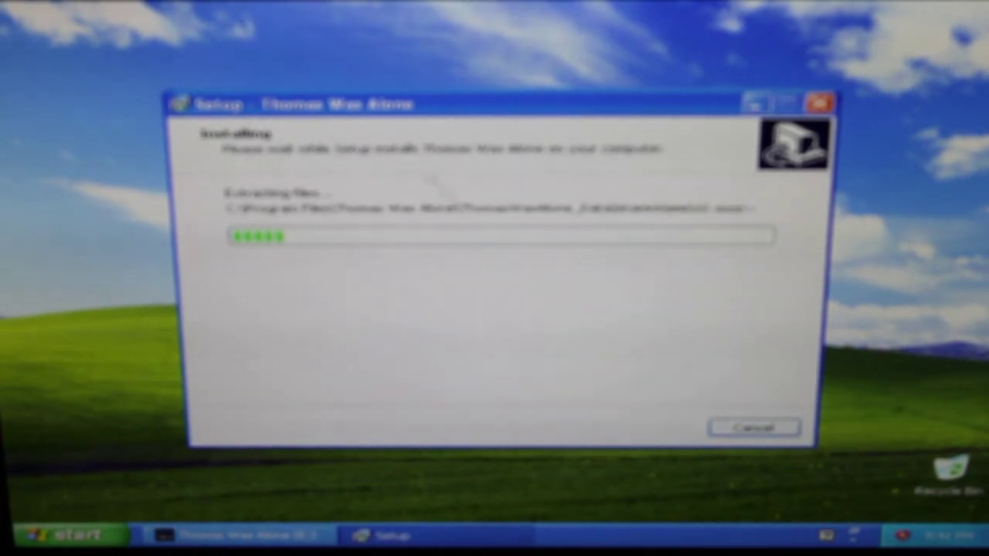
mouse_move(429, 114)
left_mouse_down()
mouse_move(267, 143)
mouse_move(446, 98)
mouse_move(469, 84)
left_mouse_up()
Launch Windows Movie Maker from All Programs > Accessories, which raises the missing-audio error
left_click(70, 536)
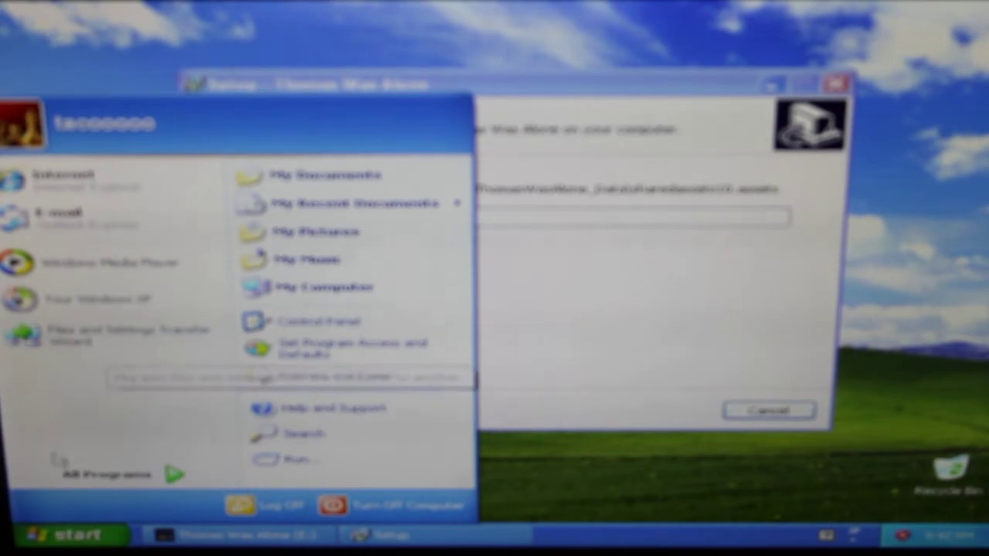
left_click(108, 474)
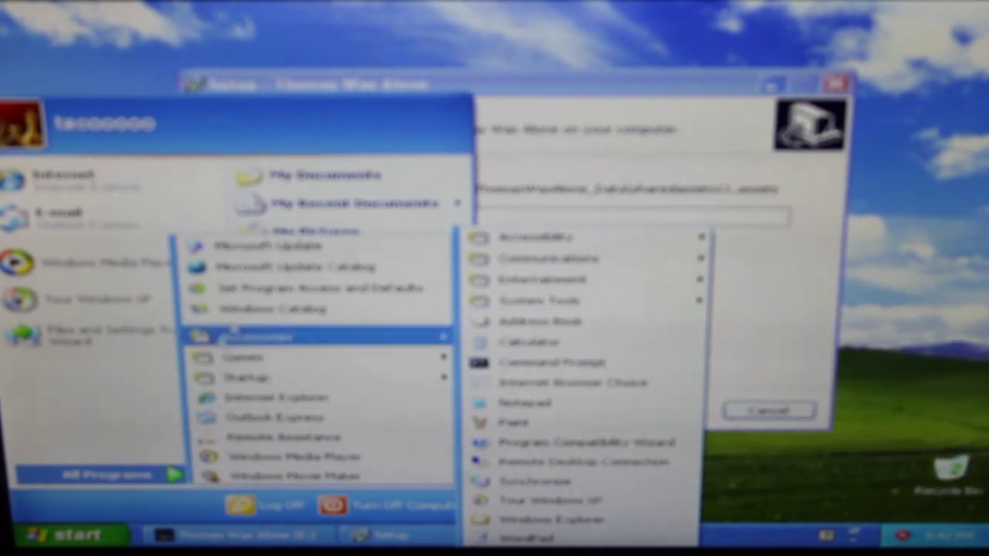
mouse_move(243, 356)
left_click(363, 476)
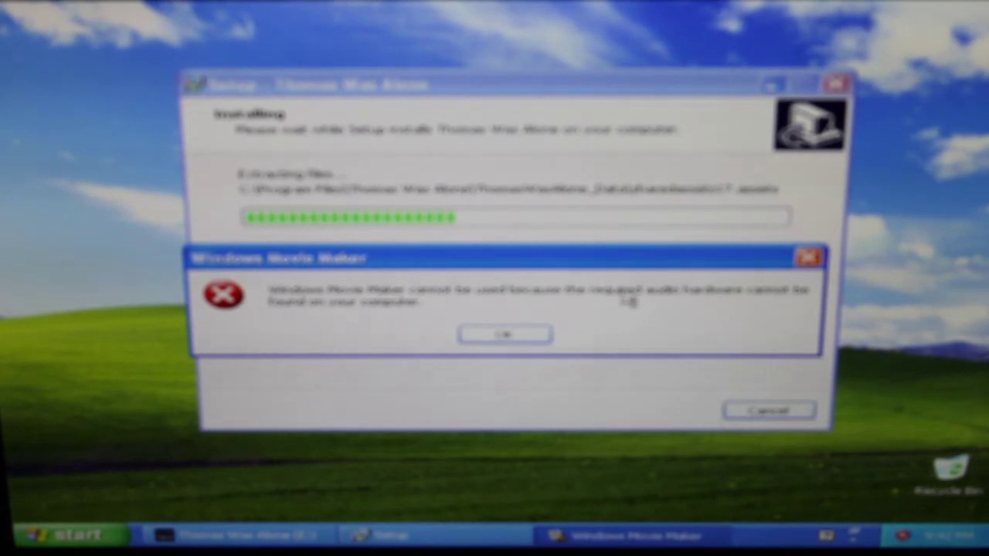
Dismiss the Movie Maker audio error, then briefly open Start and the desktop menu
left_click(500, 340)
key("super")
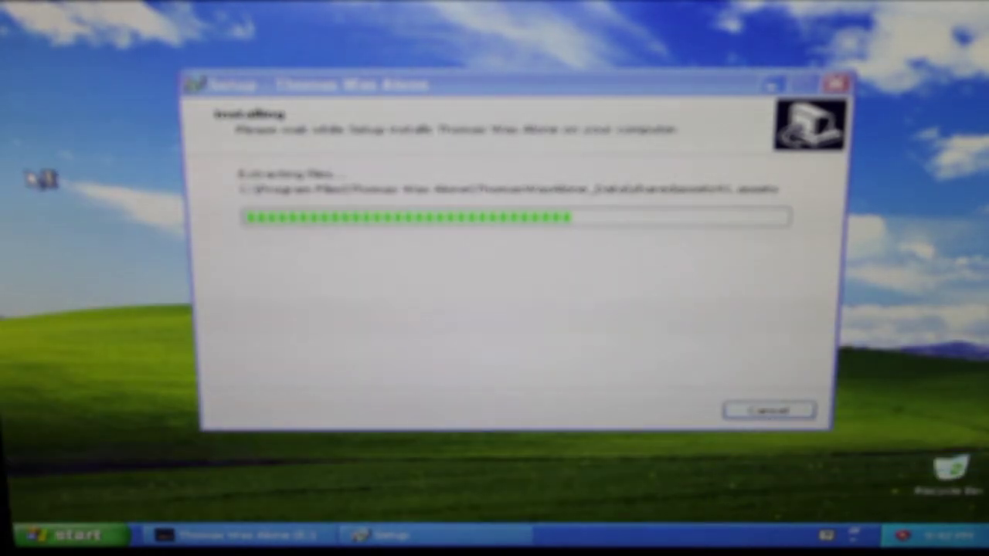
left_click_drag(61, 150, 178, 300)
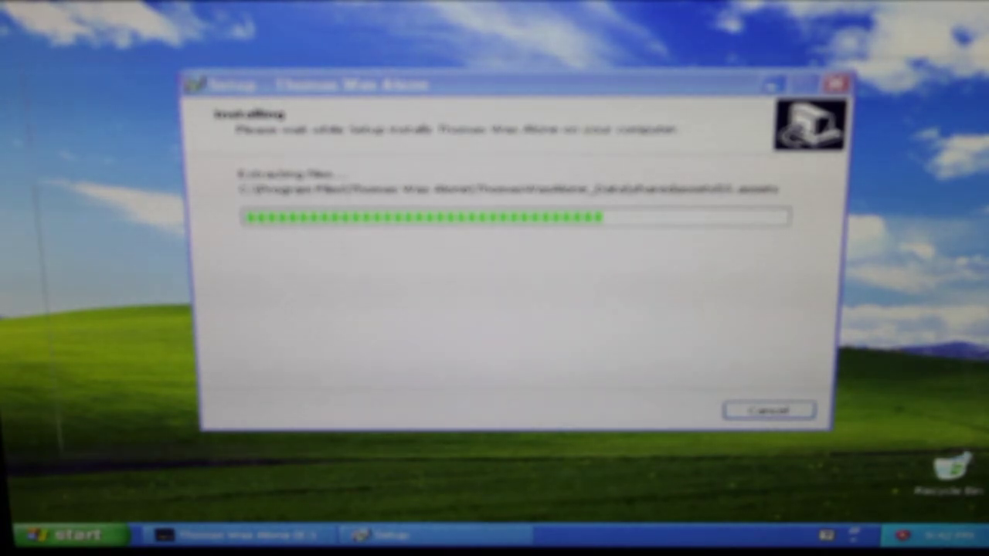
right_click(975, 473)
key("Escape")
Select the Recycle Bin, move the installer window left, and reopen the Start menu
left_click(950, 479)
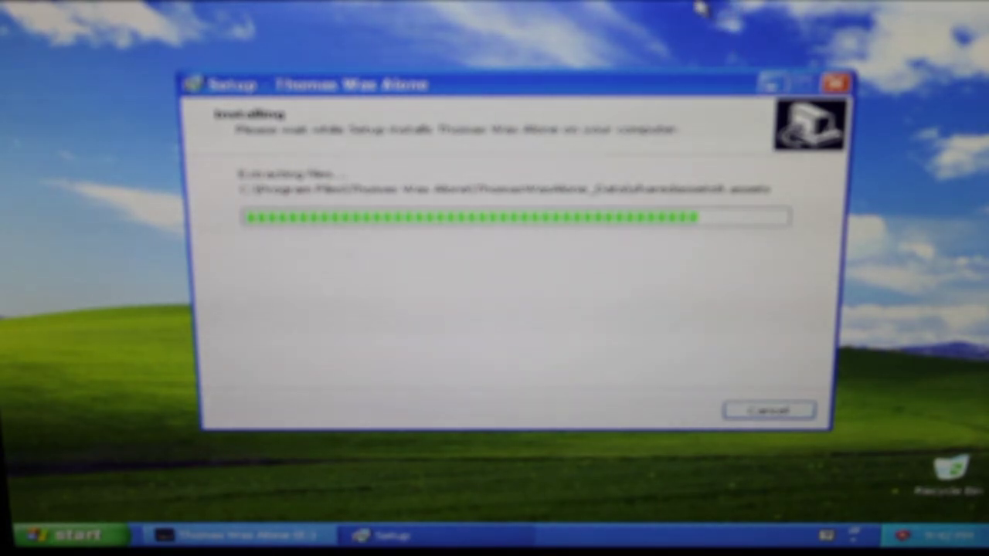
mouse_move(641, 91)
left_mouse_down()
mouse_move(633, 40)
mouse_move(540, 100)
left_mouse_up()
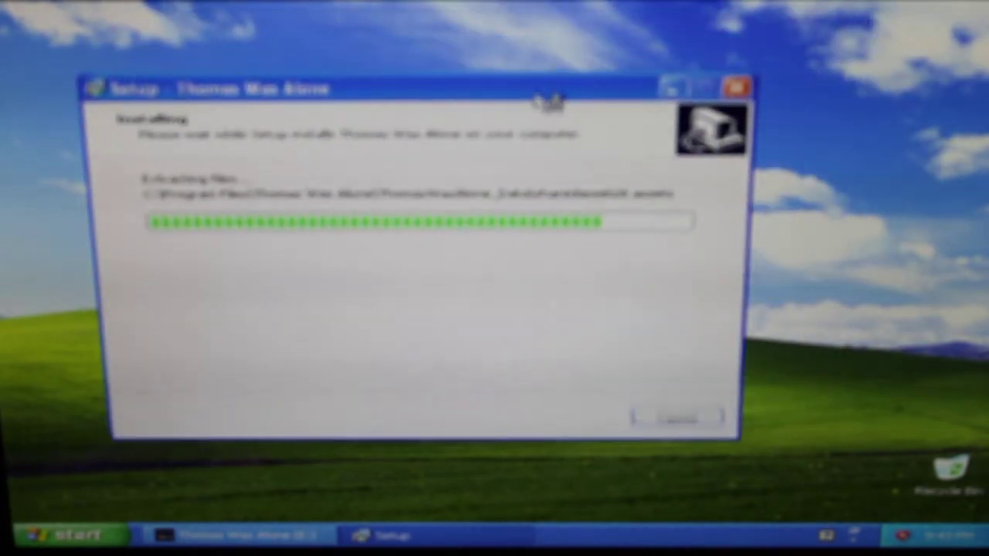
key("super")
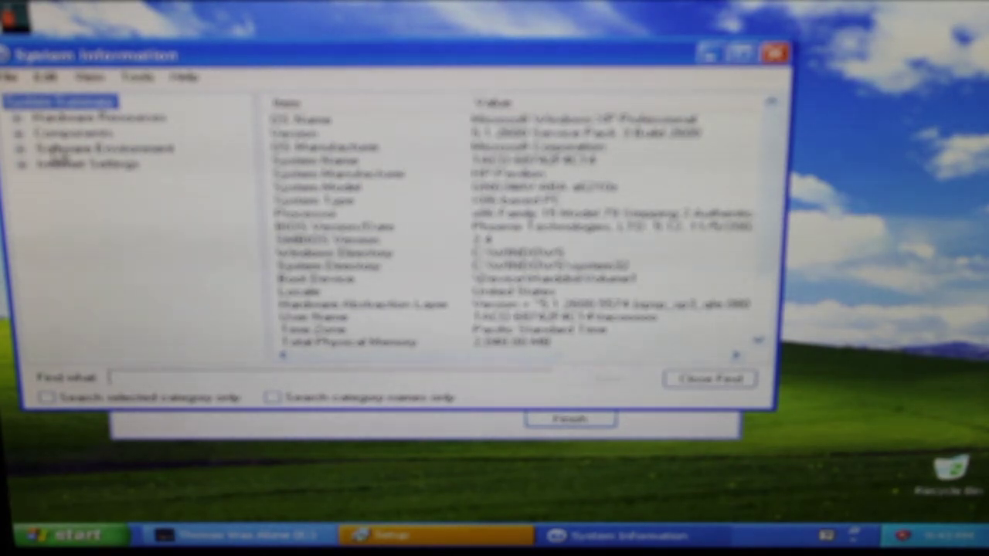
Expand Hardware Resources in System Information and view the Forced Hardware list
left_click(65, 120)
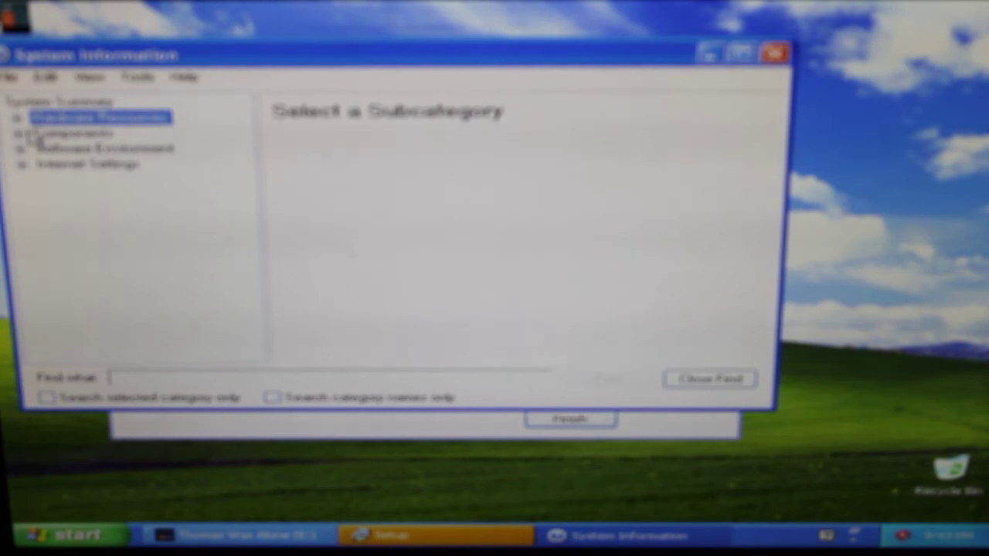
left_click(19, 120)
left_click(85, 134)
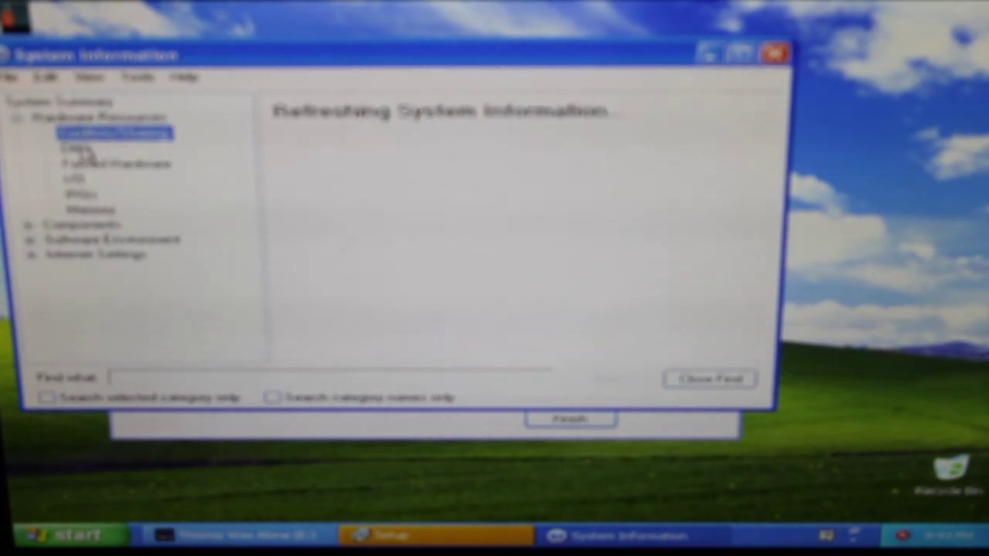
left_click(93, 164)
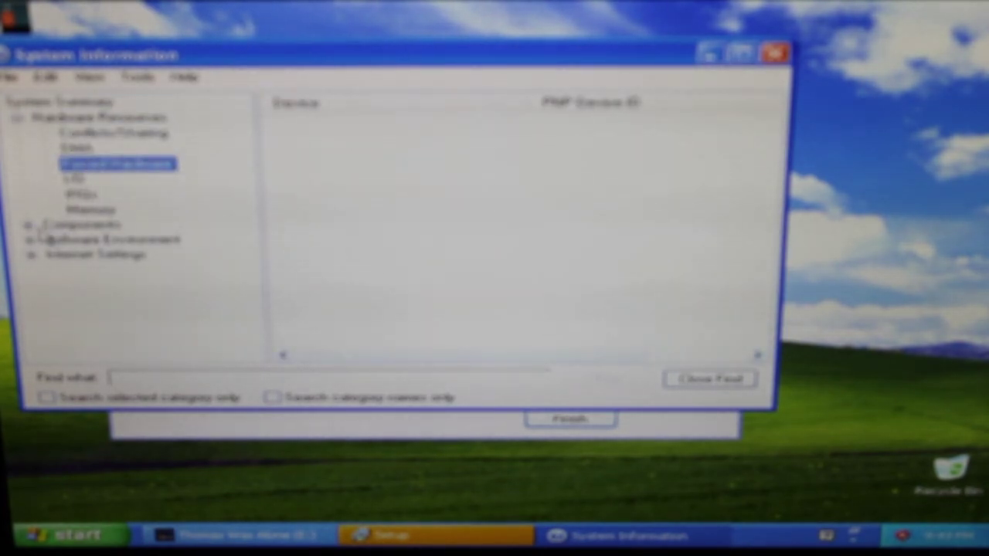
View the Display component details under Components, then close System Information
left_click(30, 225)
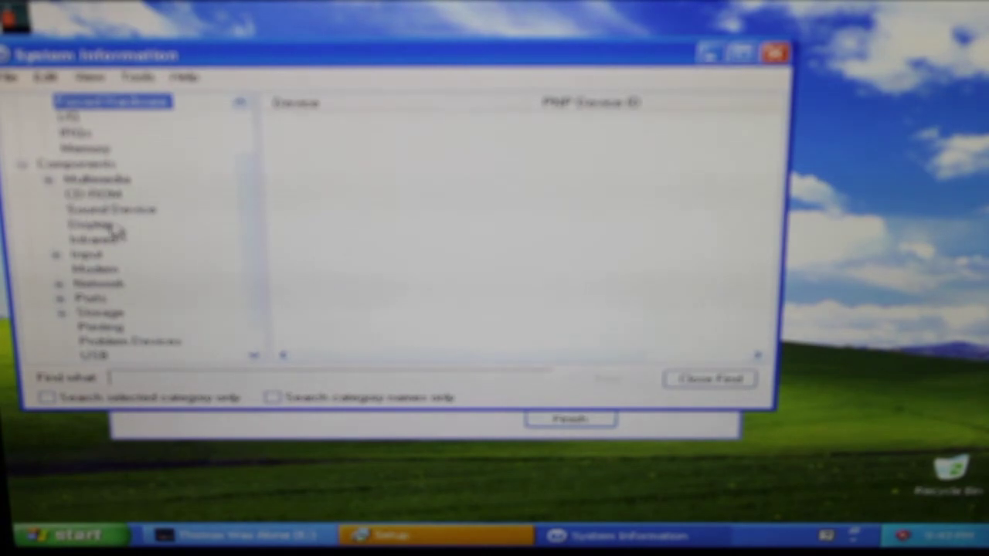
left_click(91, 226)
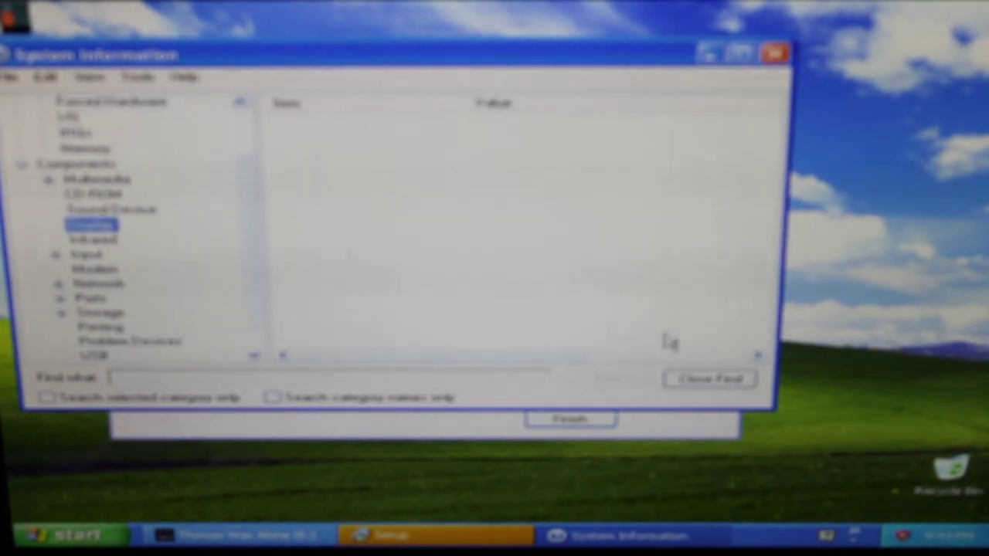
left_click(775, 54)
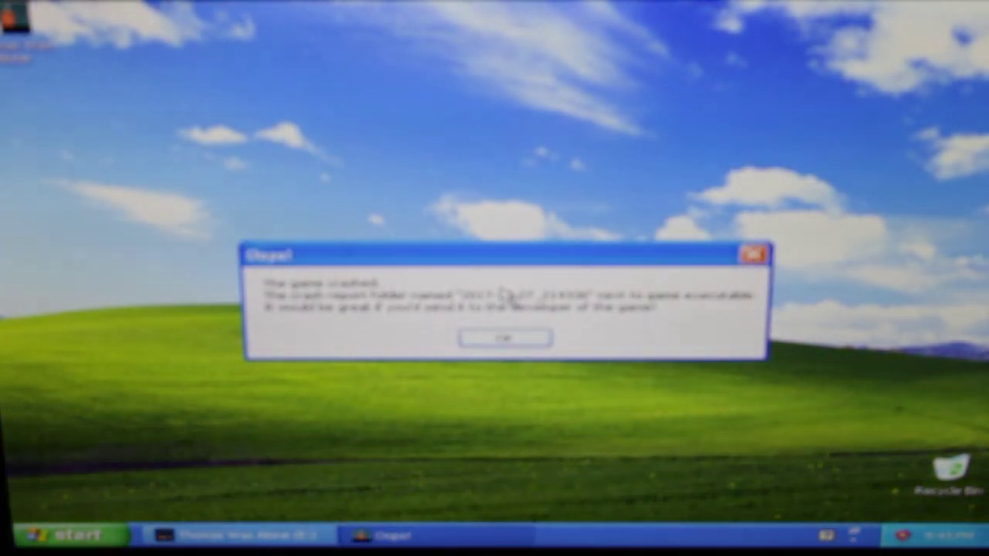
Dismiss the crash message, relaunch the game once, and close the Thomas Was Alone (D:) window
left_click(510, 340)
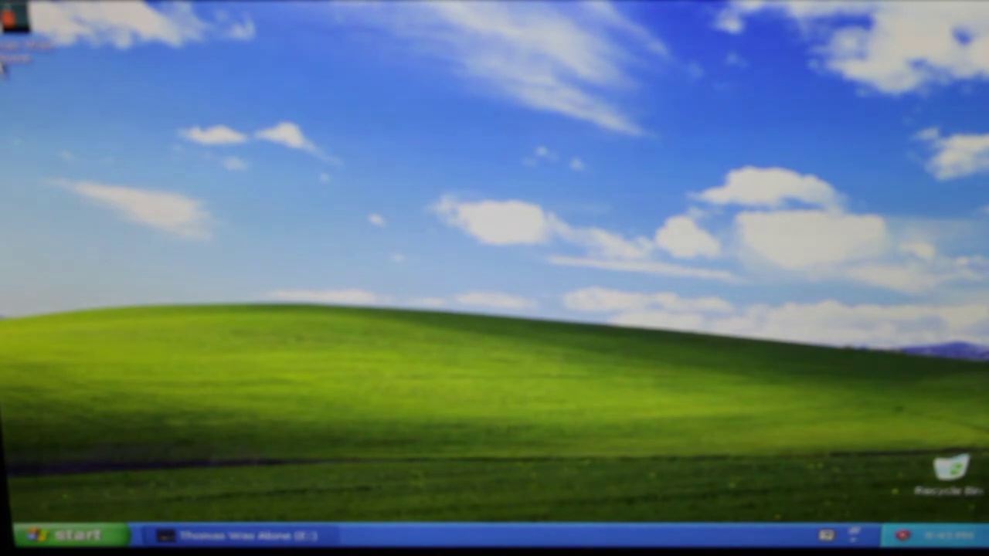
double_click(19, 23)
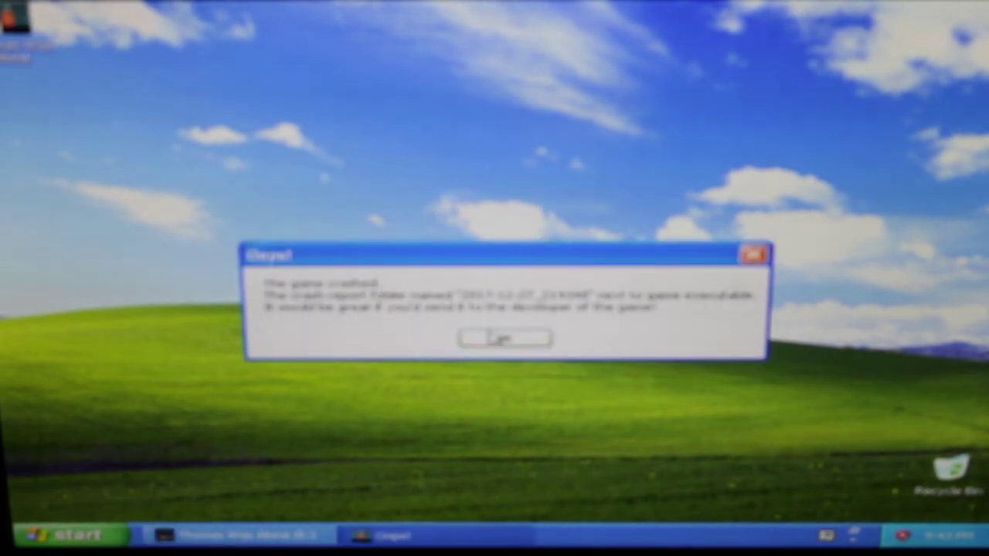
left_click(502, 340)
left_click(248, 535)
key("alt+F4")
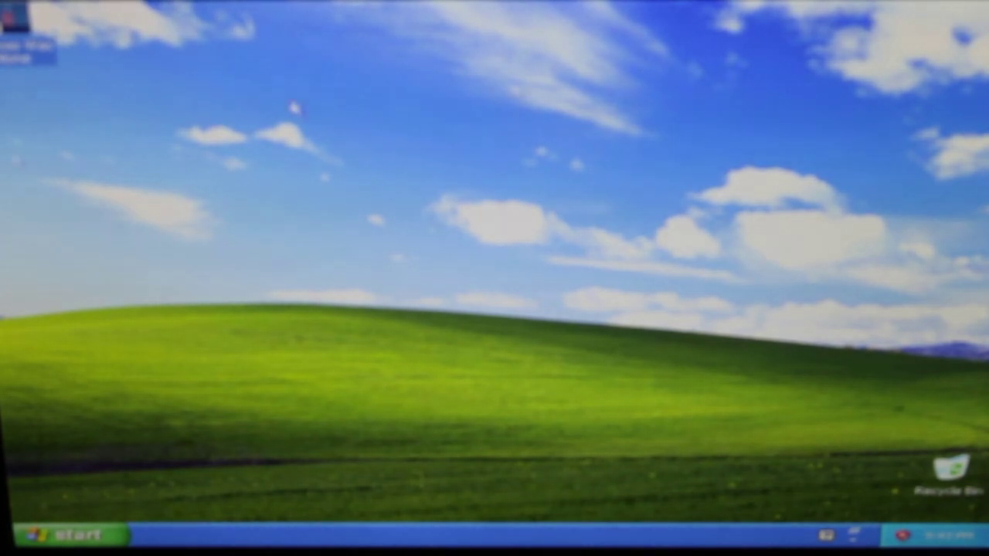
Relaunch Thomas Was Alone from its desktop shortcut, dismiss the crash, and open Start
left_click(153, 180)
double_click(17, 21)
left_click(475, 342)
left_click(73, 534)
left_click(63, 445)
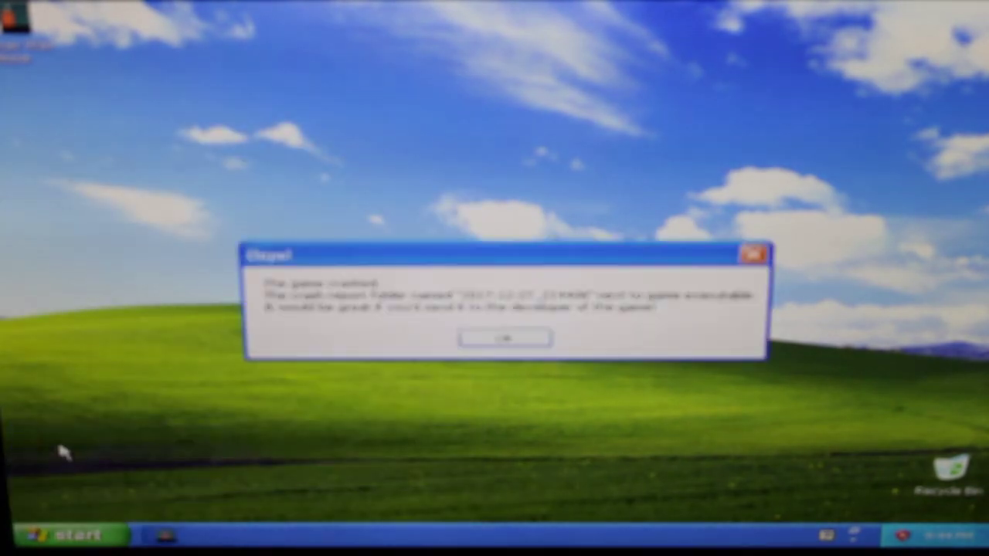
Dismiss the crash, open Task Manager's Applications tab, move it right, and relaunch the game
left_click(500, 337)
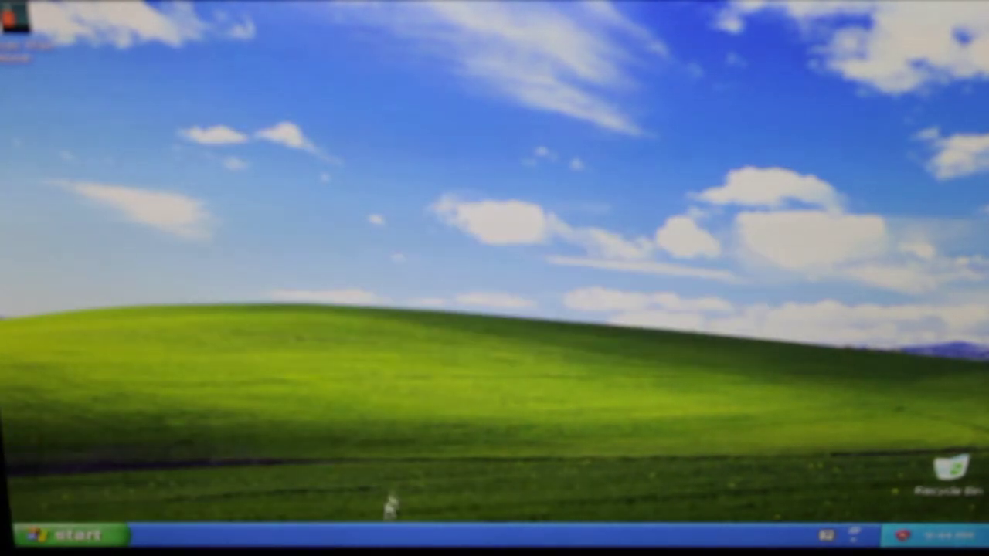
right_click(389, 534)
left_click(440, 479)
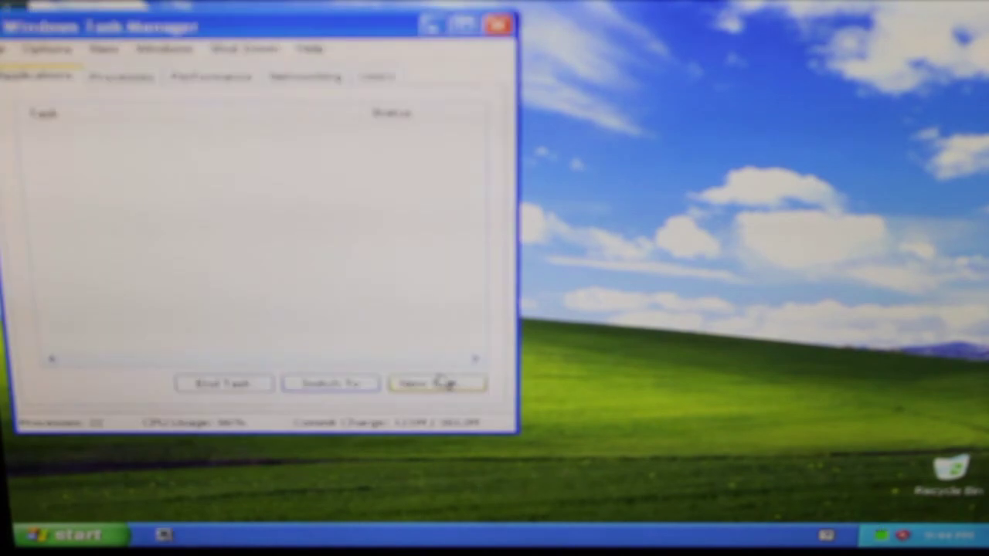
left_click(124, 77)
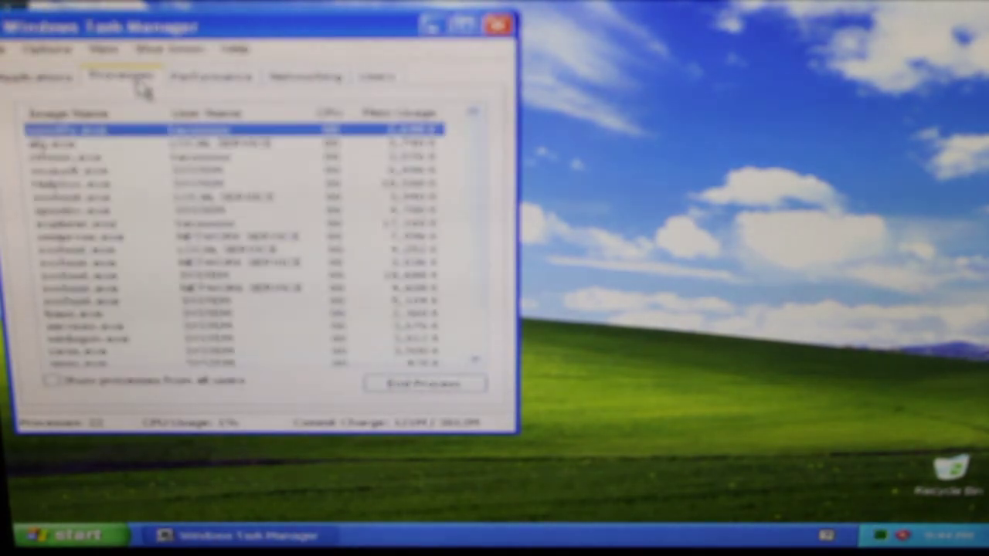
left_click(33, 81)
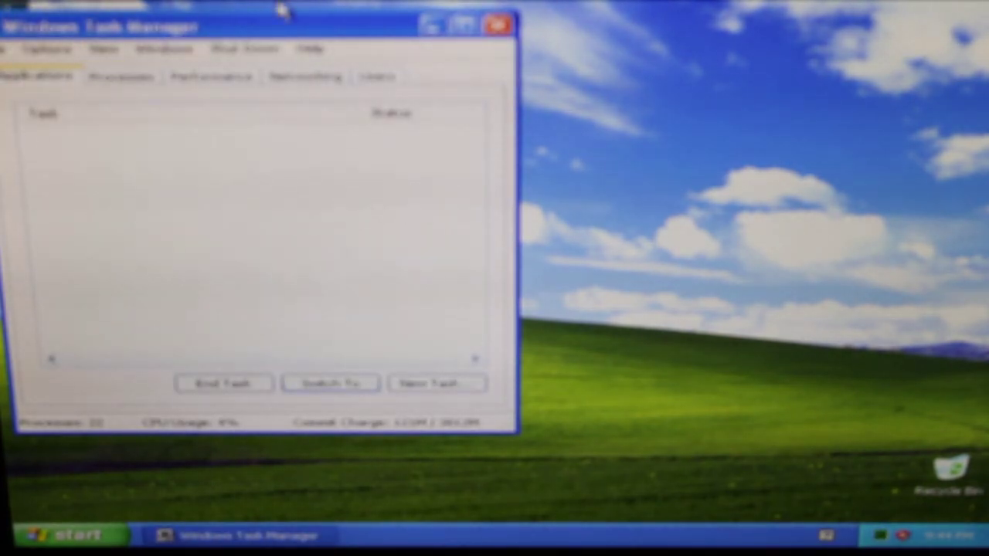
left_click_drag(240, 31, 679, 54)
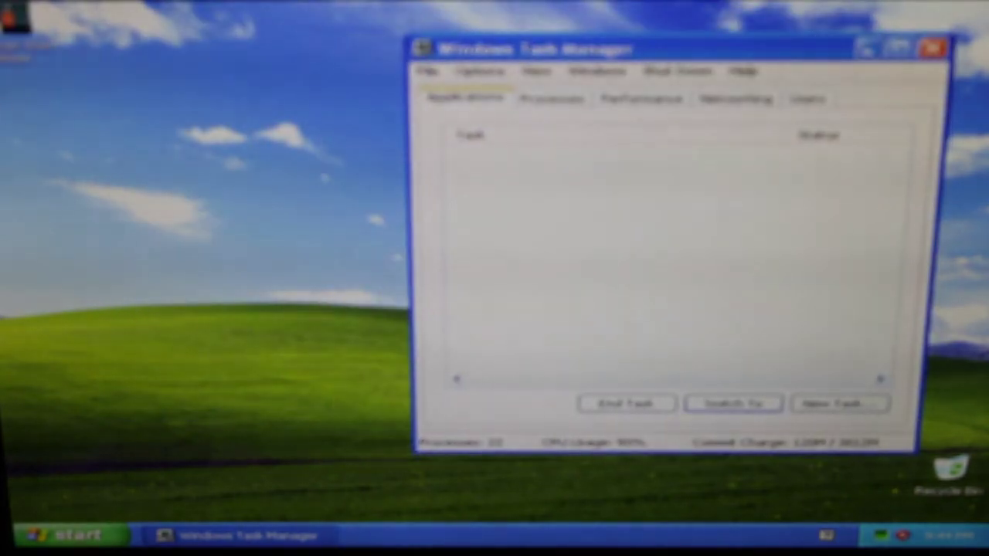
double_click(31, 35)
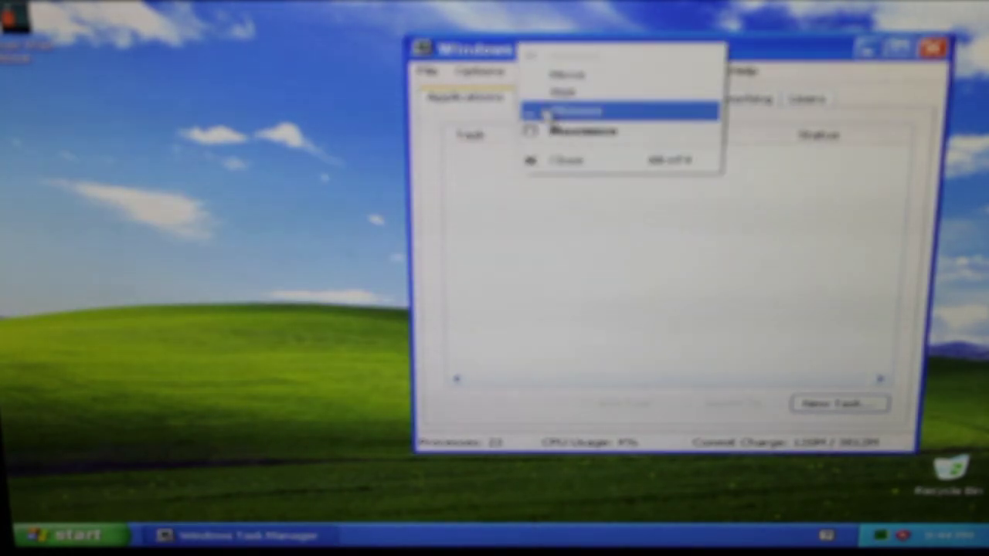
Set Task Manager to Always On Top, relaunch the game, and dismiss its crash message
left_click(463, 232)
left_click(433, 74)
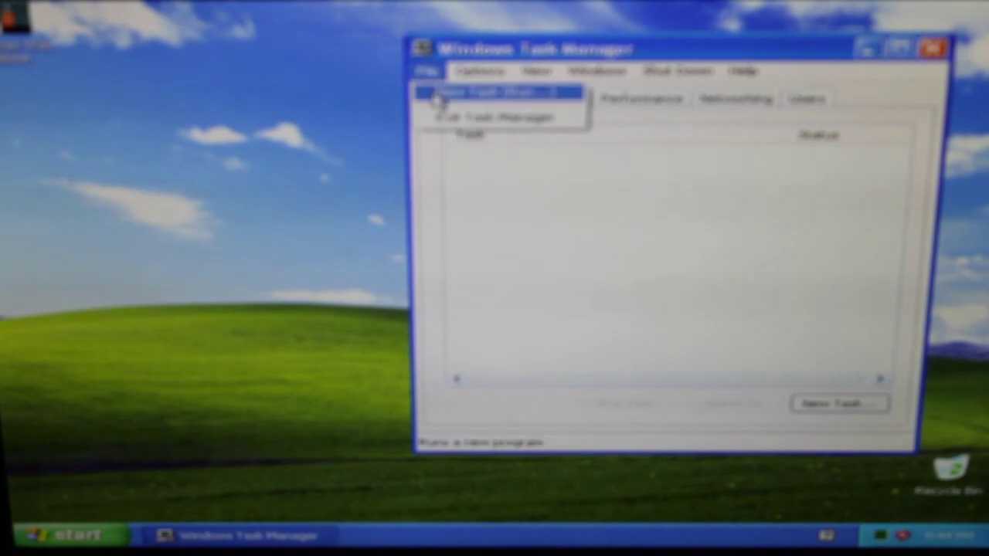
left_click(475, 94)
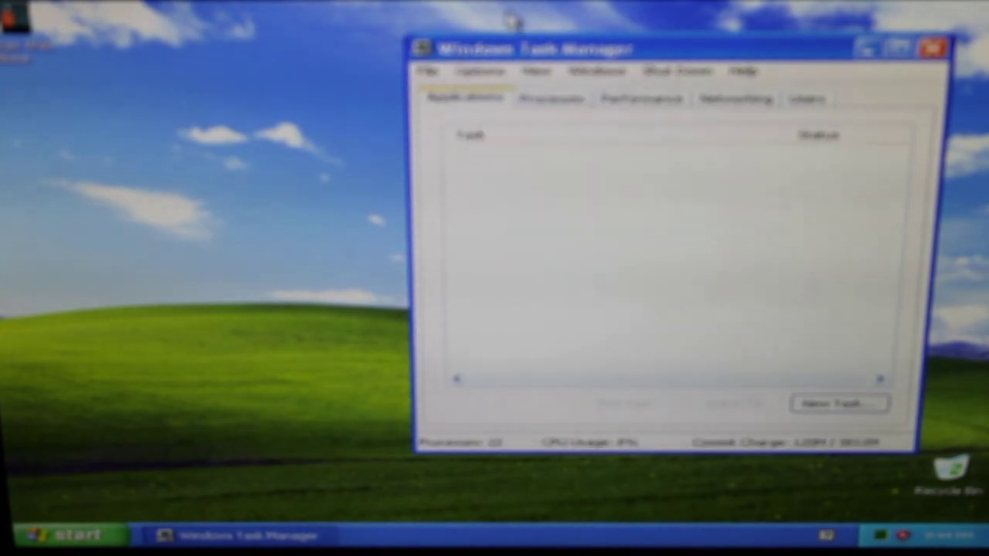
left_click(93, 123)
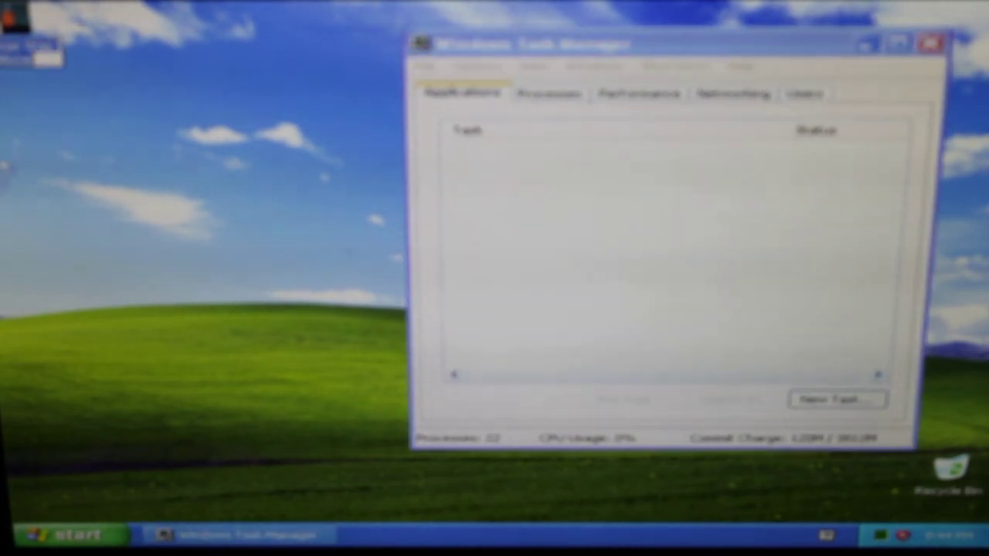
double_click(23, 23)
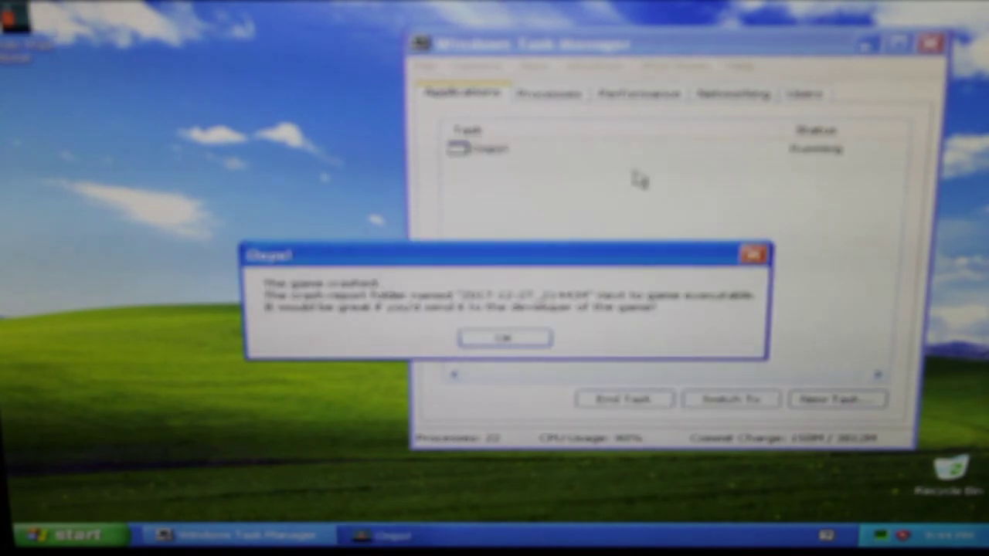
left_click(533, 338)
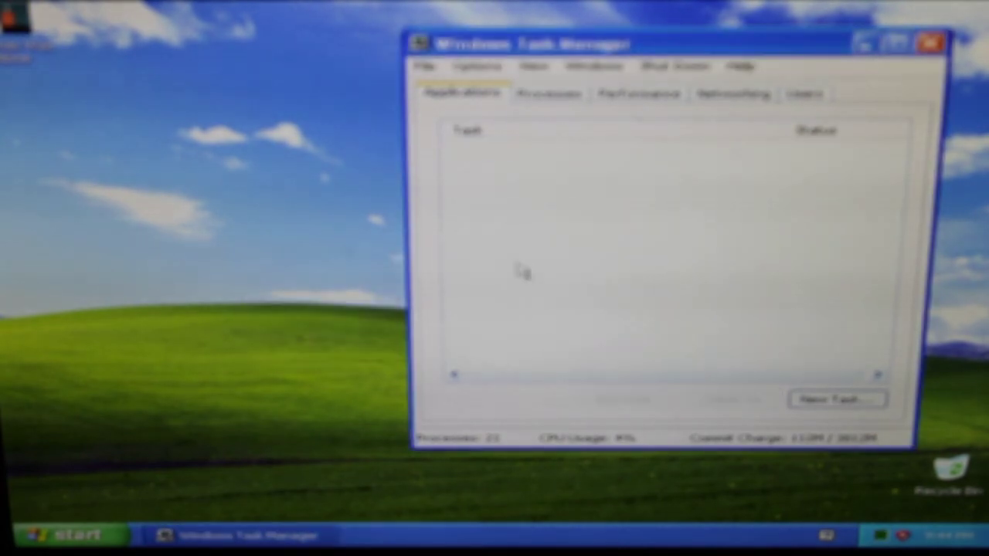
Relaunch the game once more, close Task Manager, and open the Start programs list
double_click(15, 46)
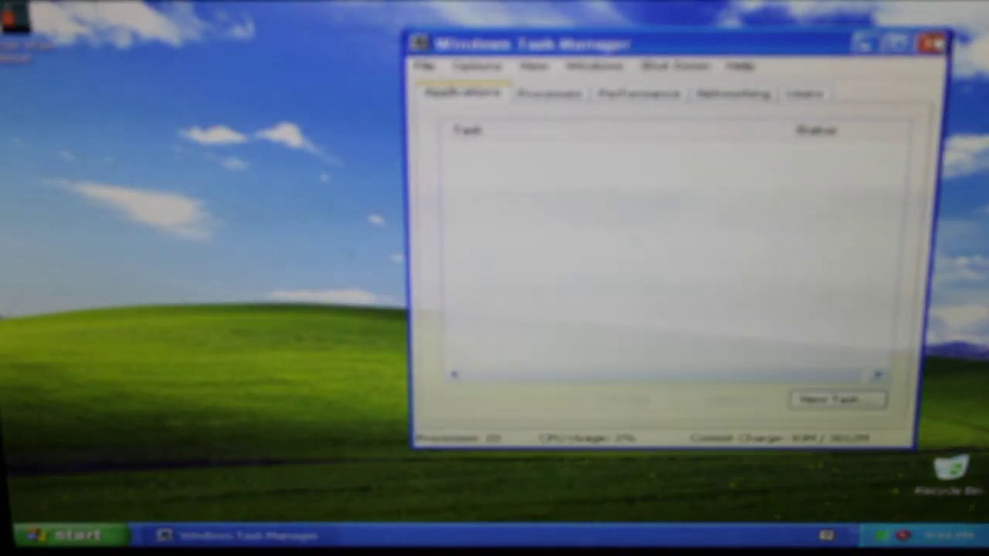
left_click(931, 43)
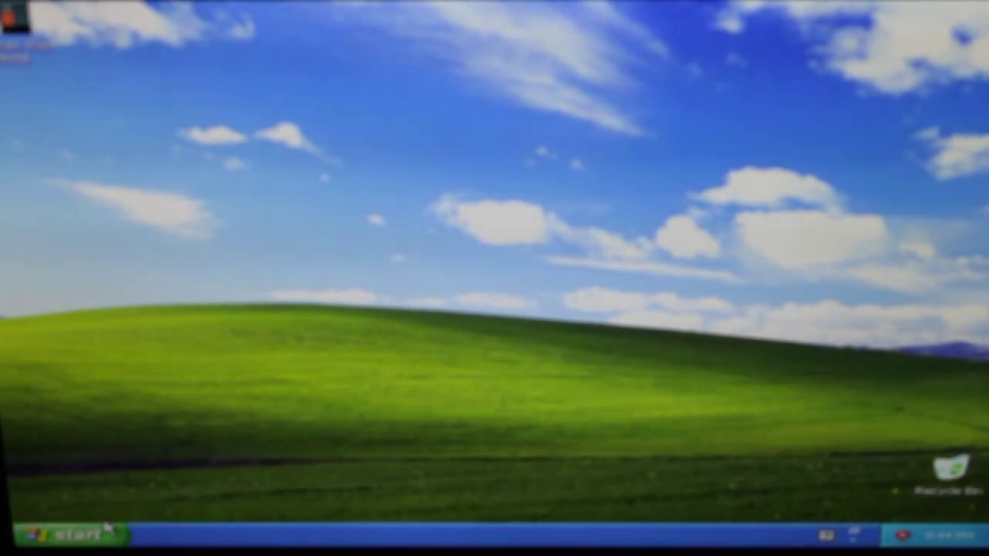
left_click(73, 535)
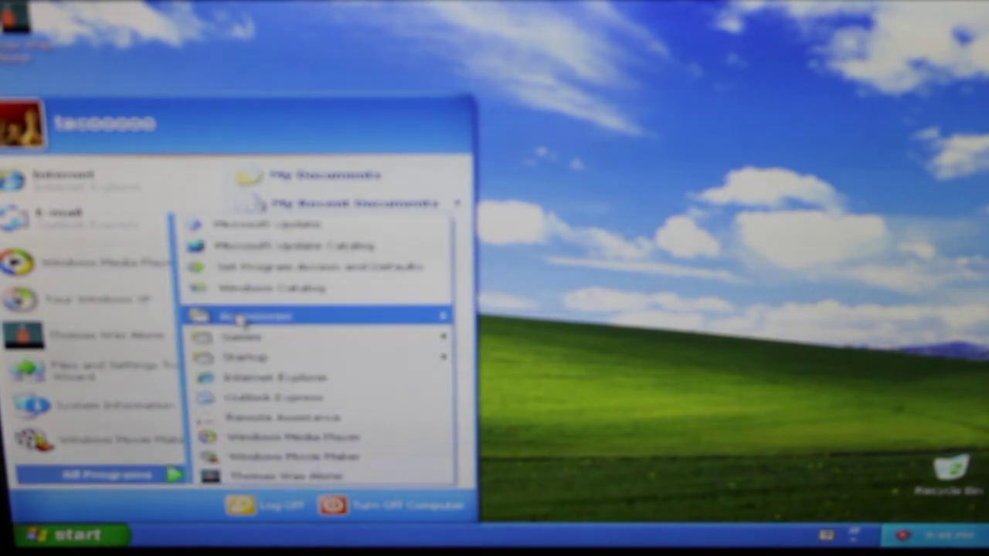
mouse_move(245, 357)
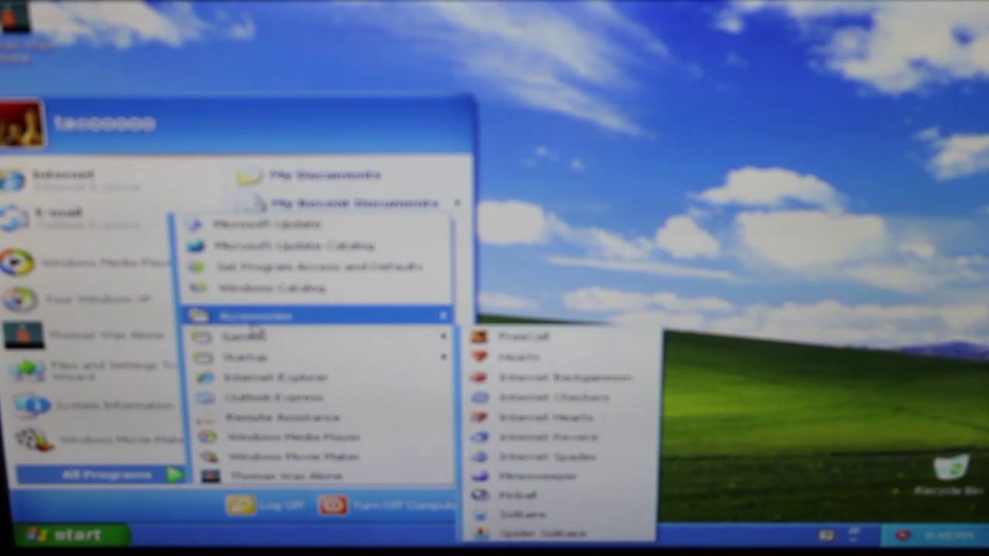
Close the programs list and reopen the Start menu
left_click(325, 77)
key("super")
key("super")
left_click(77, 535)
left_click(77, 535)
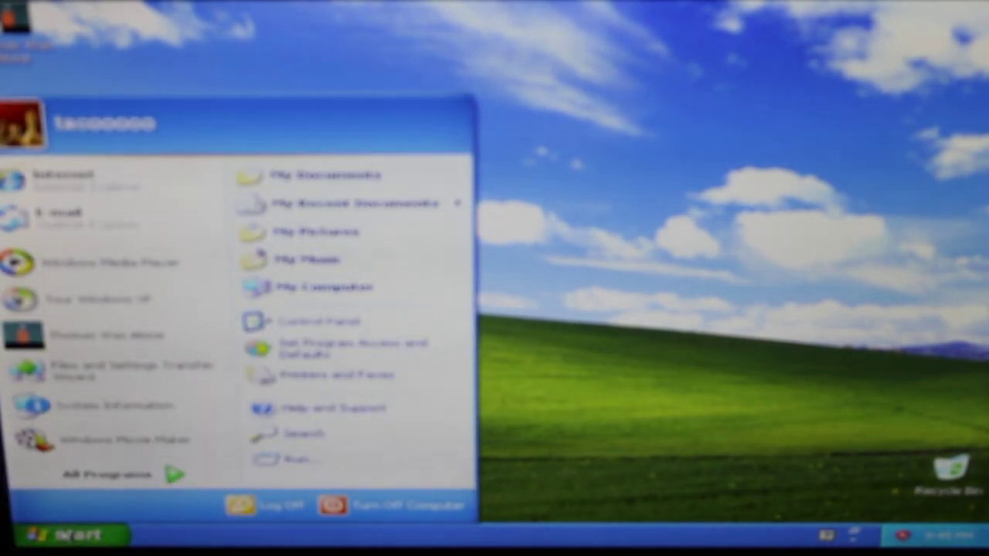
left_click(77, 535)
left_click(74, 541)
Launch Windows Movie Maker, dismiss its audio-hardware error, and choose Turn Off Computer
left_click(123, 440)
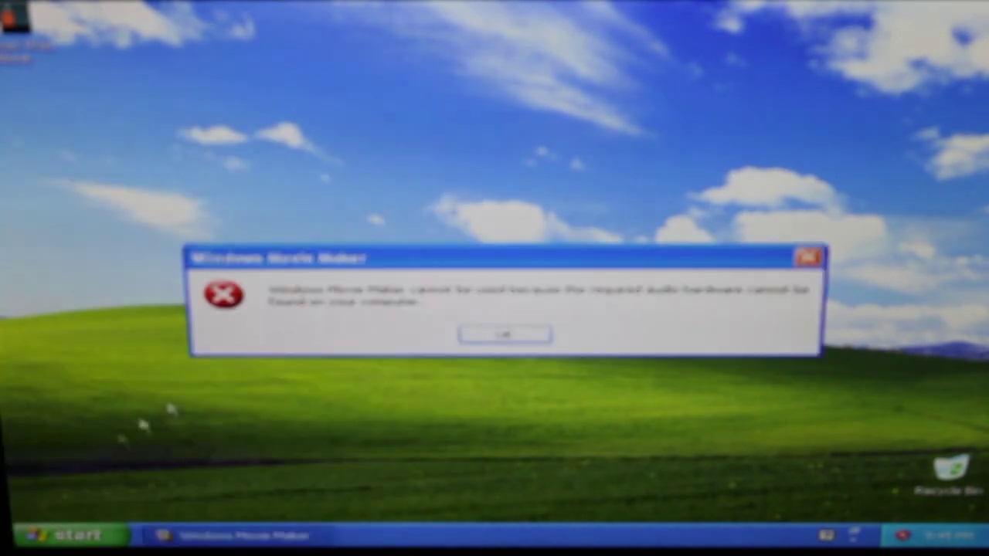
key("Return")
left_click(73, 535)
left_click(355, 502)
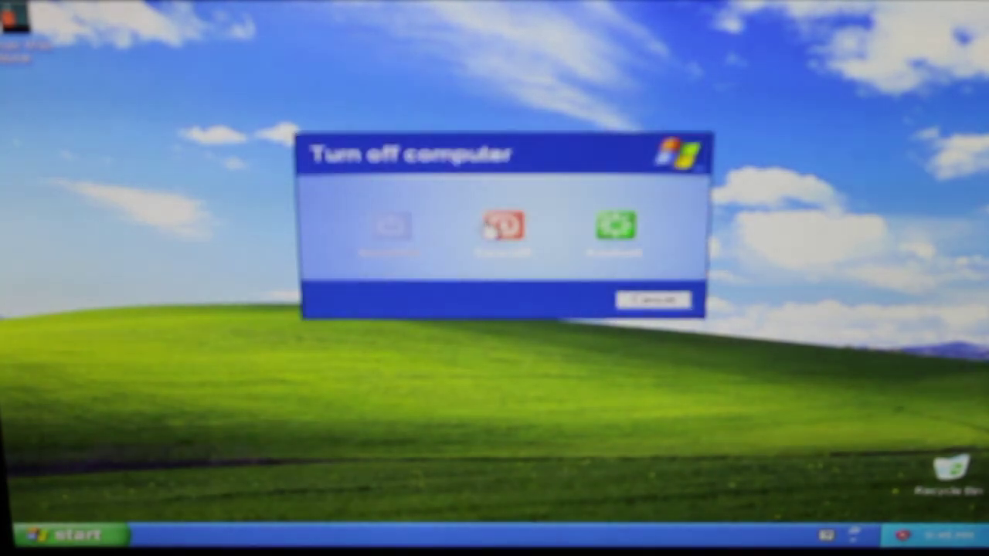